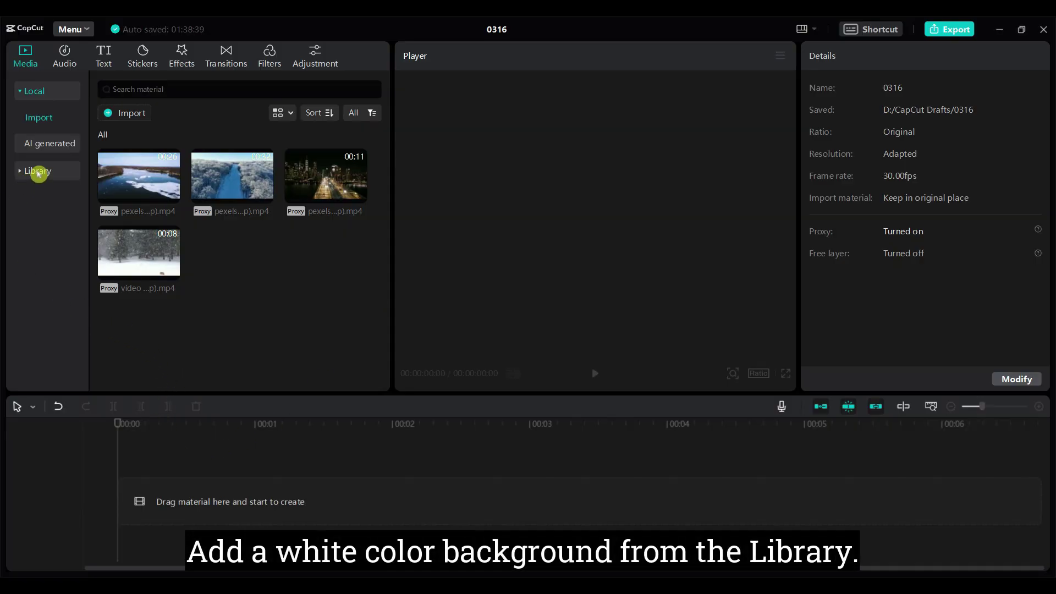
Step: Place the white library clip on the timeline as a 5-second background, then return to local media
click(37, 171)
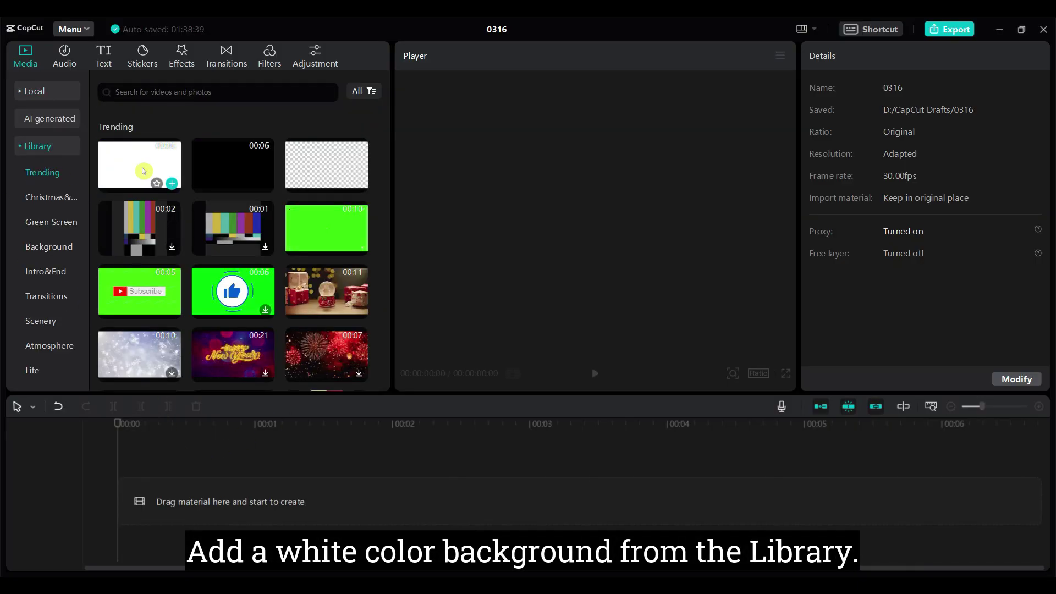
drag(143, 170, 290, 504)
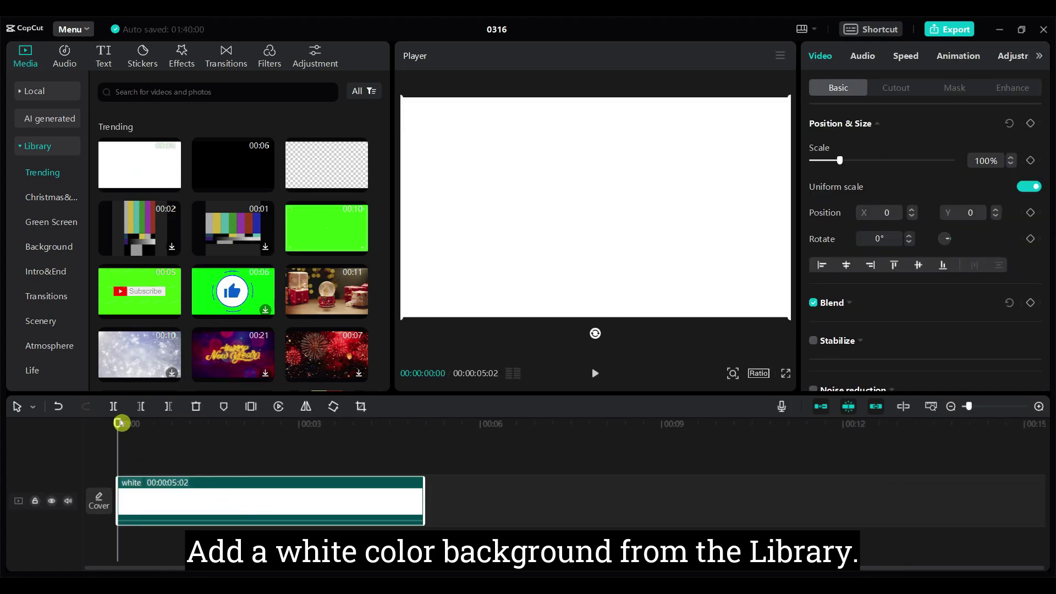
drag(118, 424, 268, 429)
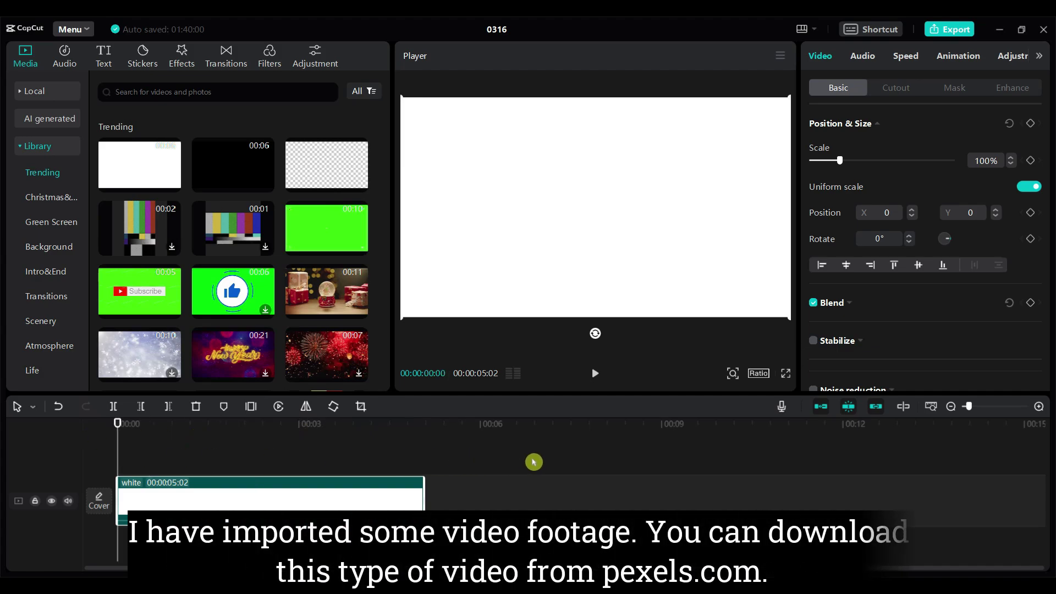
click(35, 92)
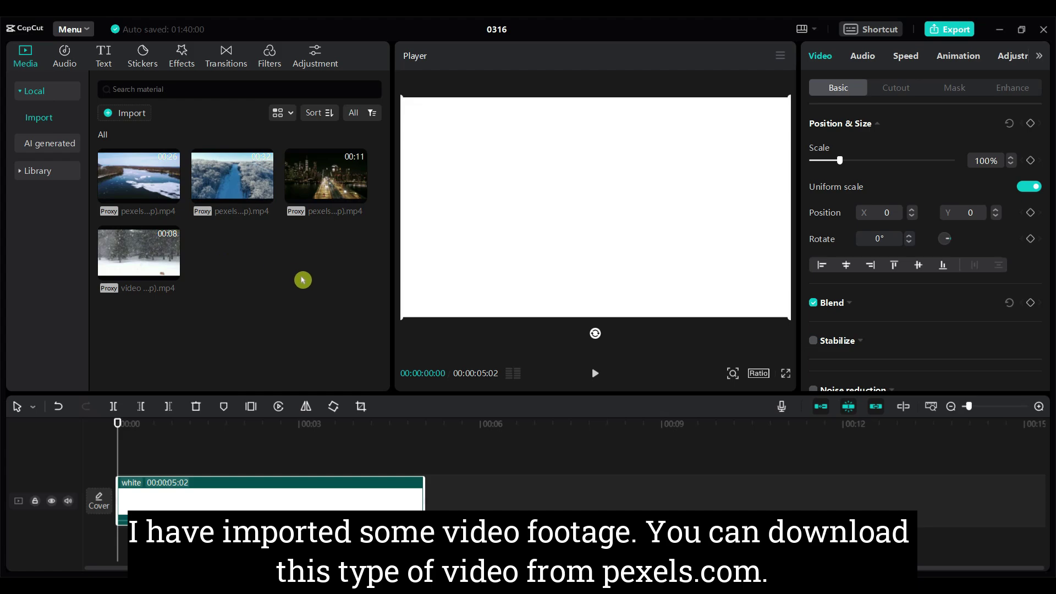
mouse_move(232, 175)
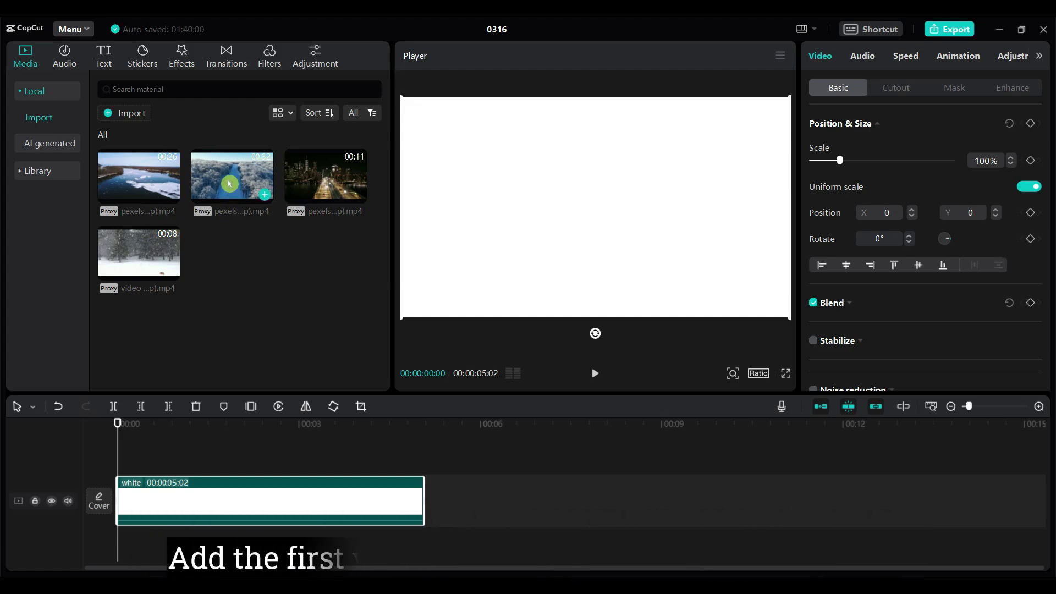
Step: Add the snowy forest clip above the white background and cut off the part beyond 5 seconds
mouse_move(230, 176)
mouse_down()
mouse_move(140, 446)
mouse_move(115, 452)
mouse_up()
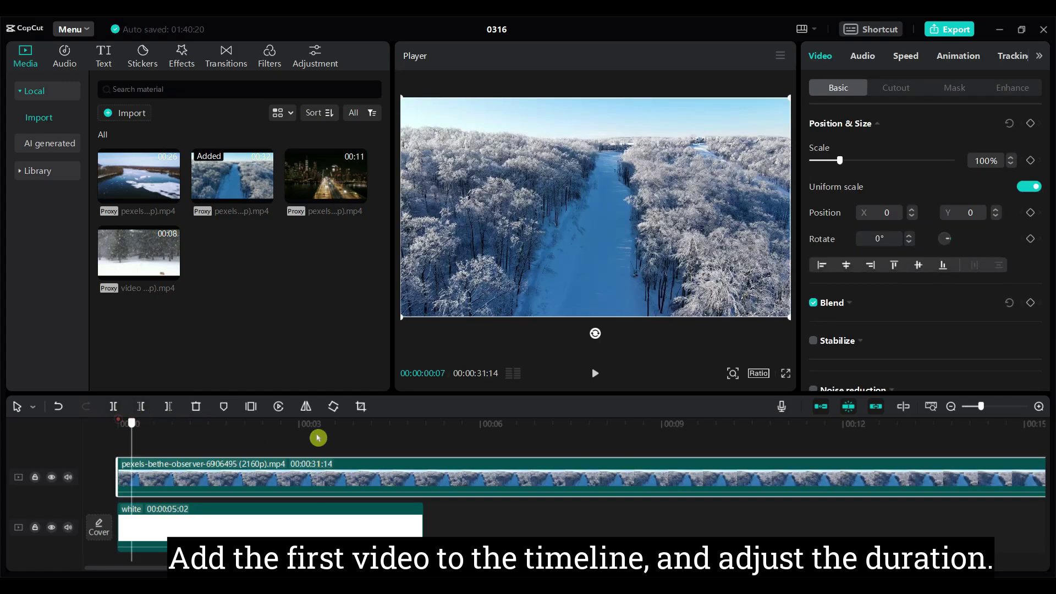
click(117, 407)
key(Delete)
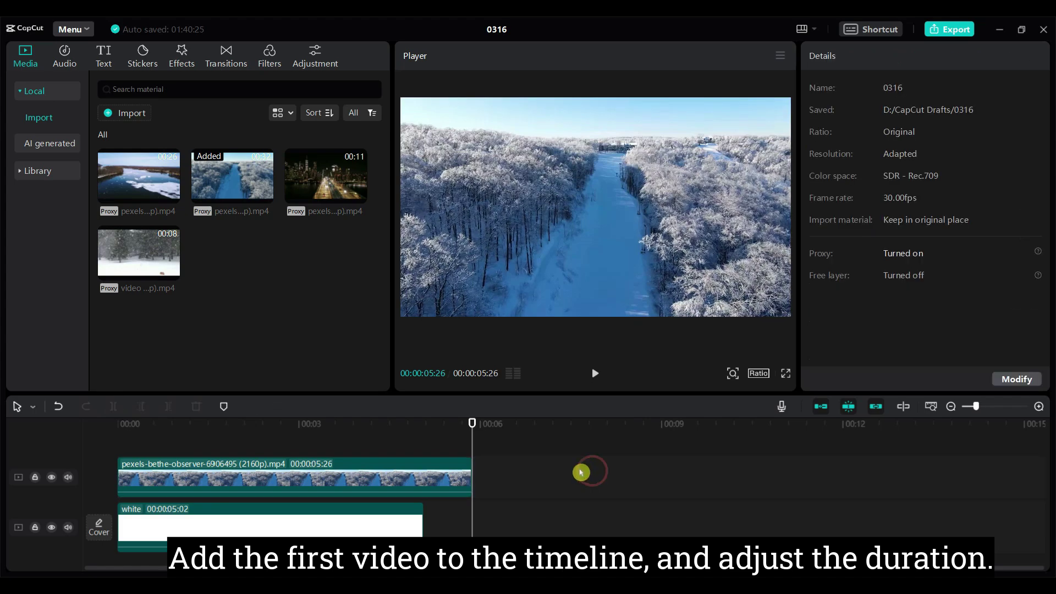
click(470, 475)
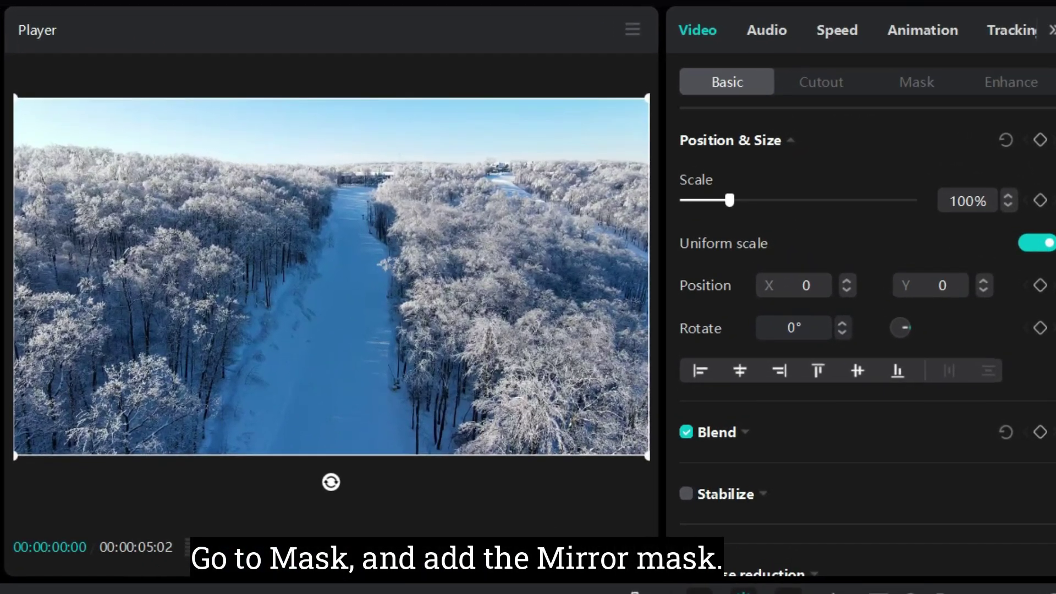
Step: Apply a Mirror mask to the forest clip and tilt it to about 120° into a diagonal band
click(917, 82)
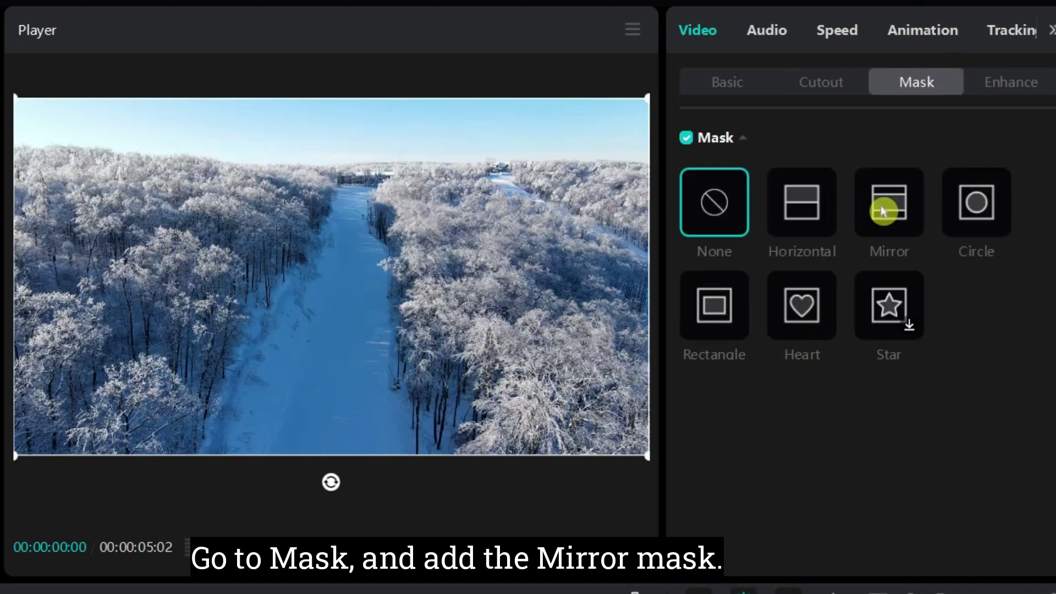
click(902, 206)
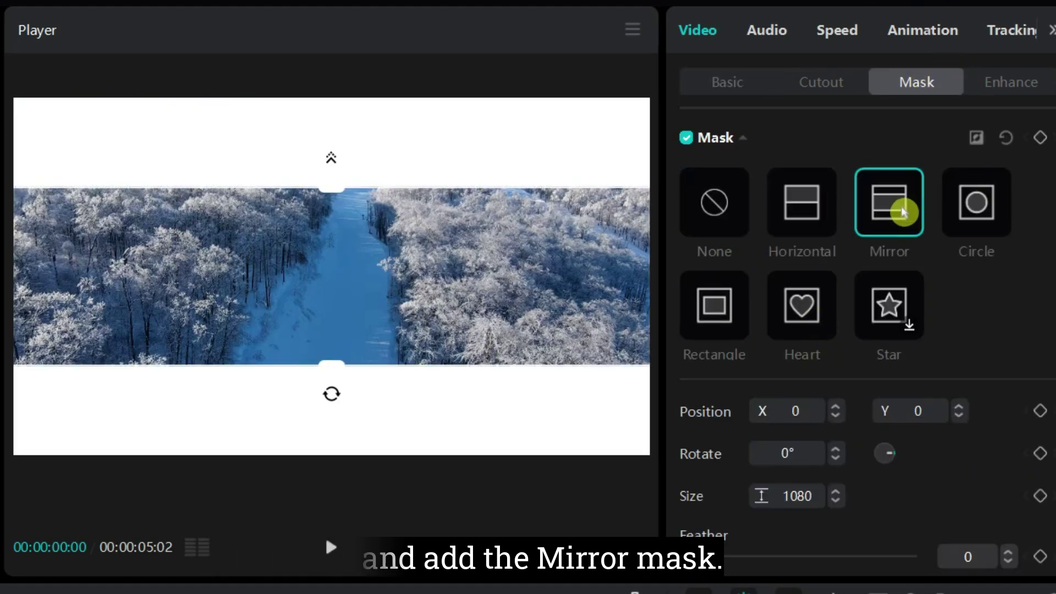
mouse_move(334, 394)
mouse_down()
mouse_move(169, 219)
mouse_move(206, 193)
mouse_move(165, 198)
mouse_up()
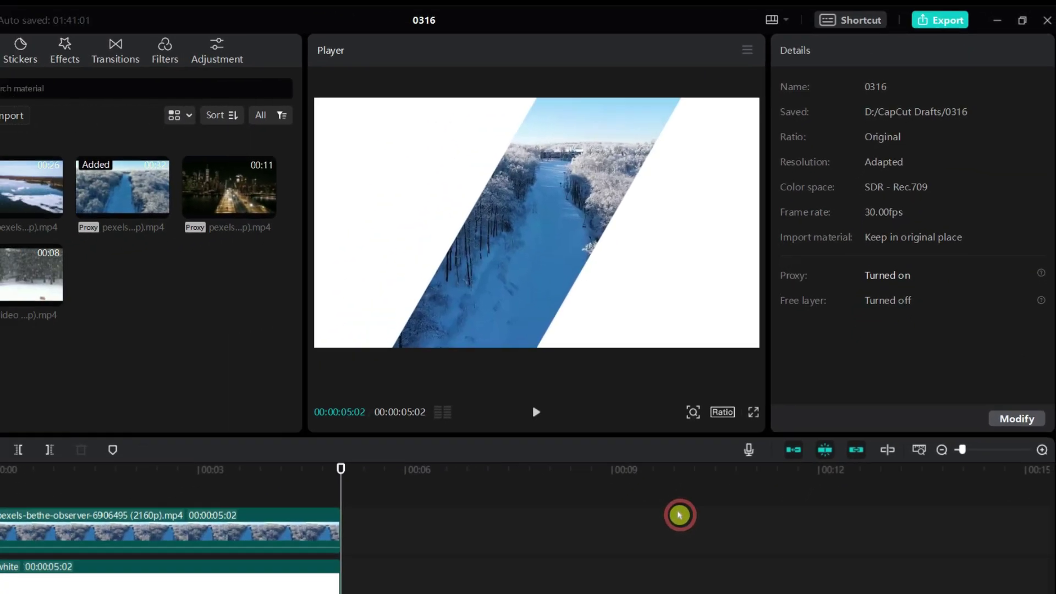
click(330, 471)
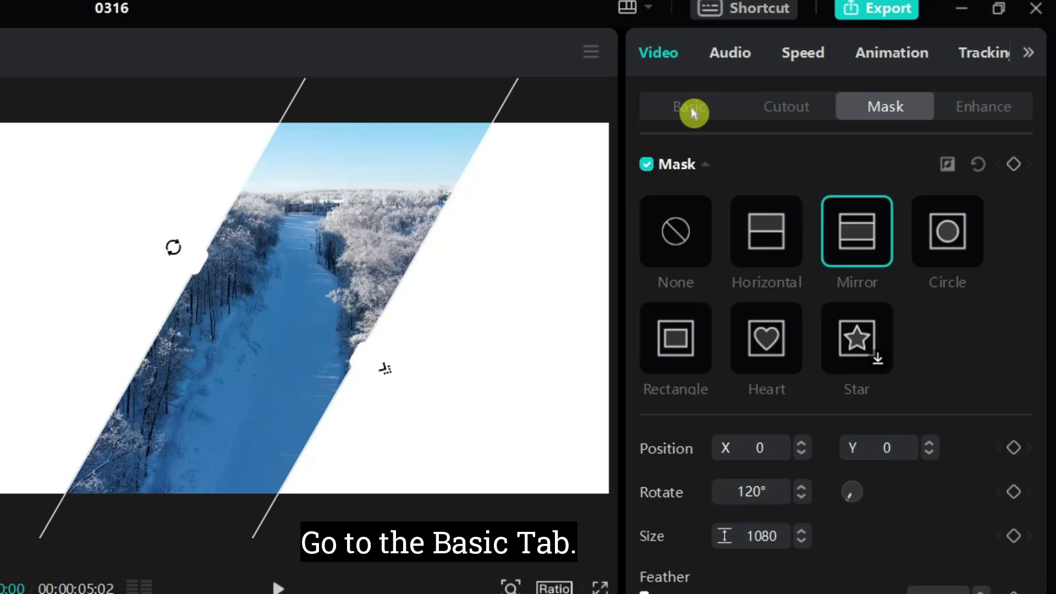
Step: Keyframe the forest clip's Rotate from 720° at 00:00 to 0° at one second, scrubbing to check the spin
click(691, 107)
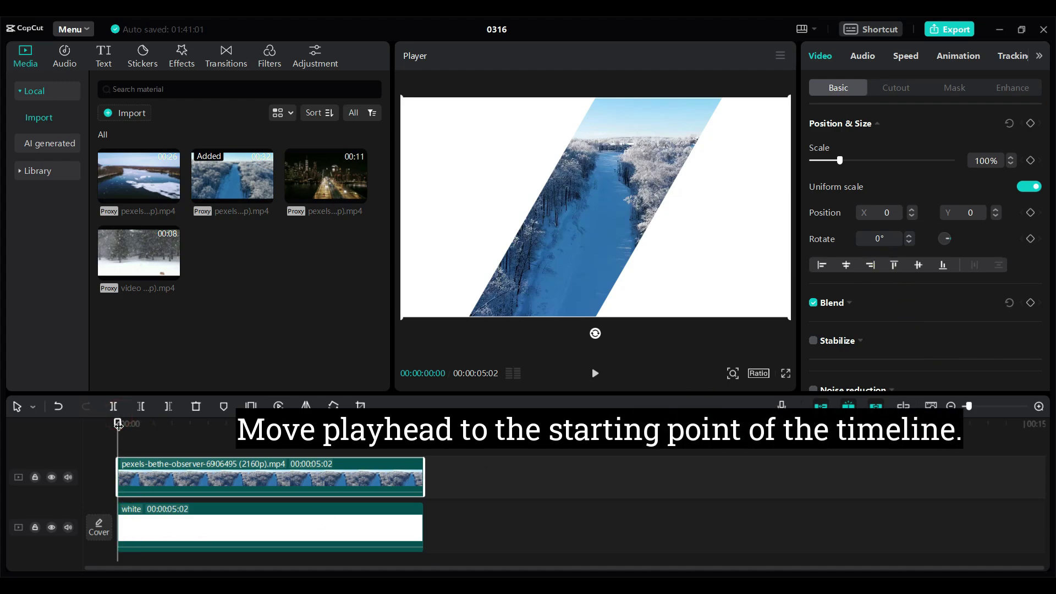
drag(118, 423, 97, 426)
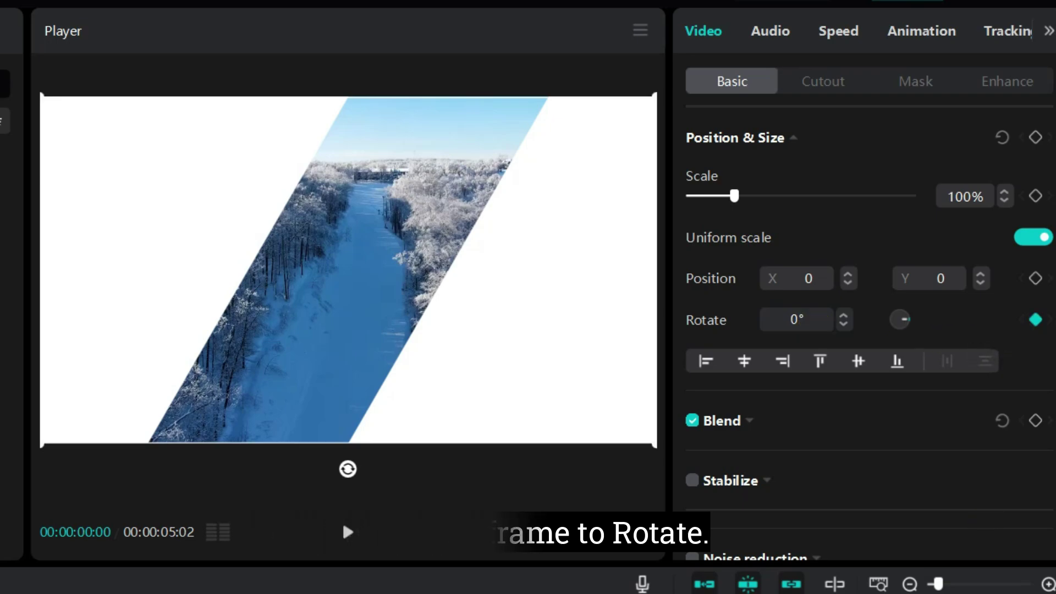
click(792, 318)
text(720)
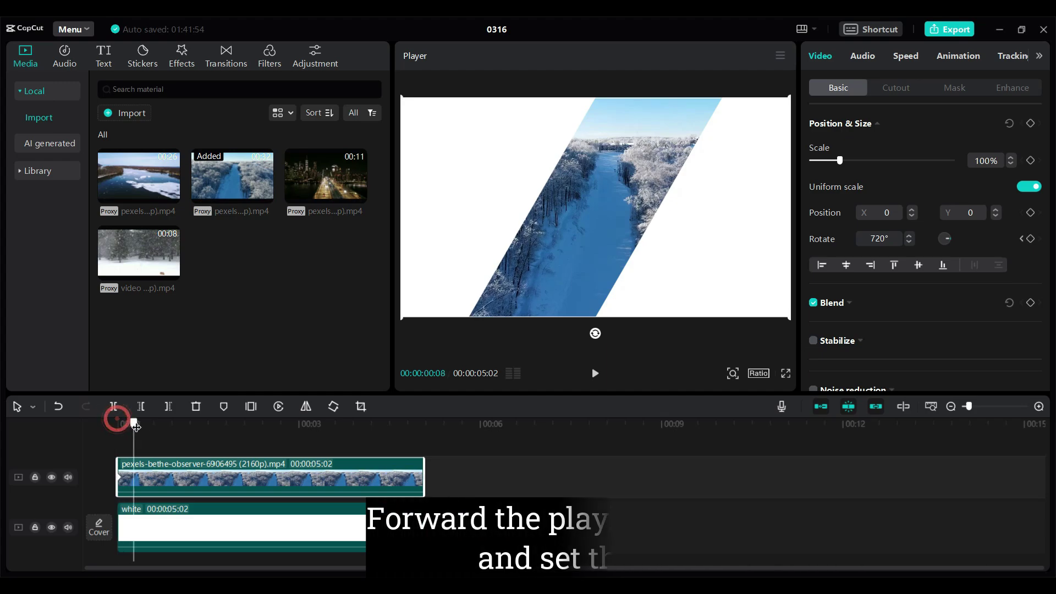
mouse_move(117, 423)
mouse_down()
mouse_move(199, 432)
mouse_move(185, 433)
mouse_up()
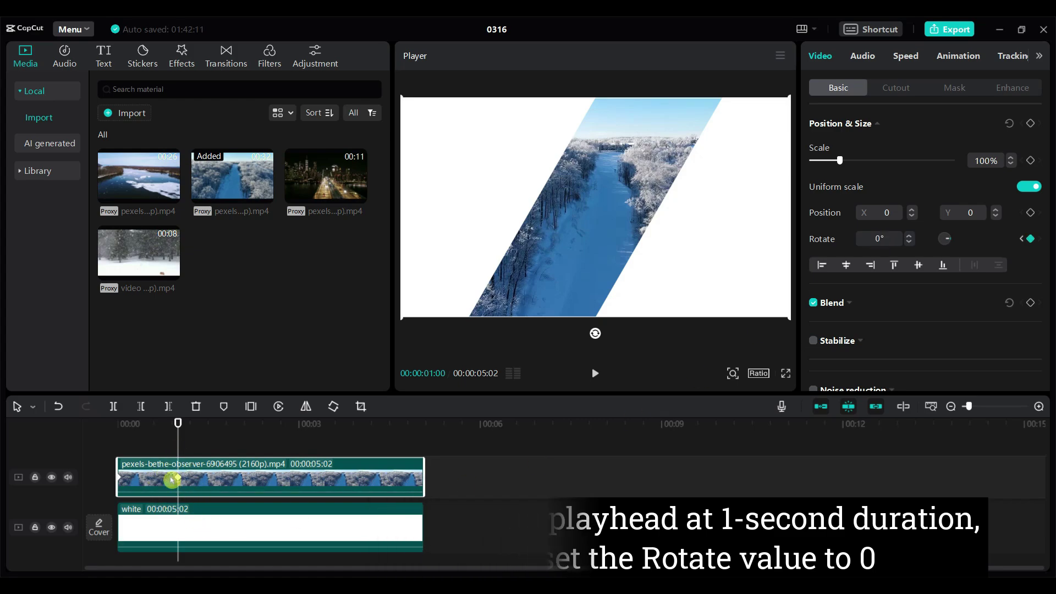
drag(179, 422, 142, 429)
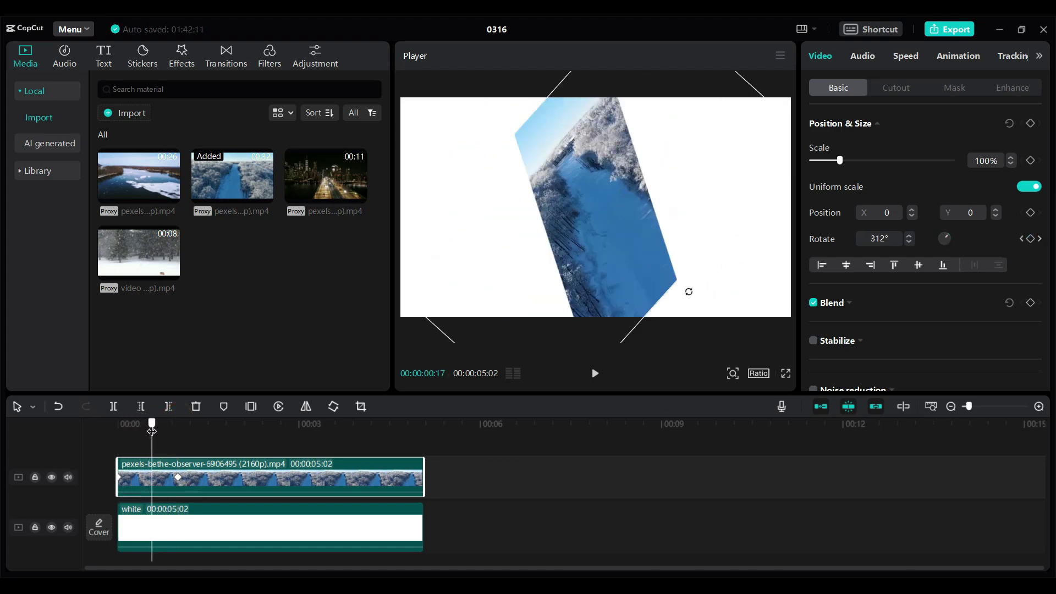
drag(142, 428, 108, 435)
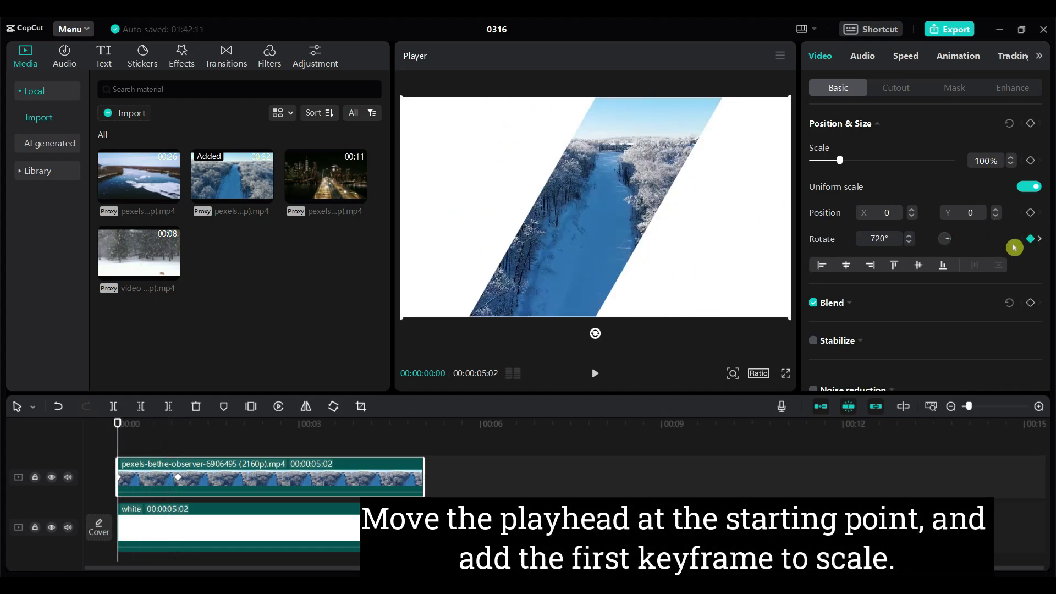
Step: Keyframe the forest clip's Scale from 1% at the start to 100% at two seconds and play it back
click(1030, 162)
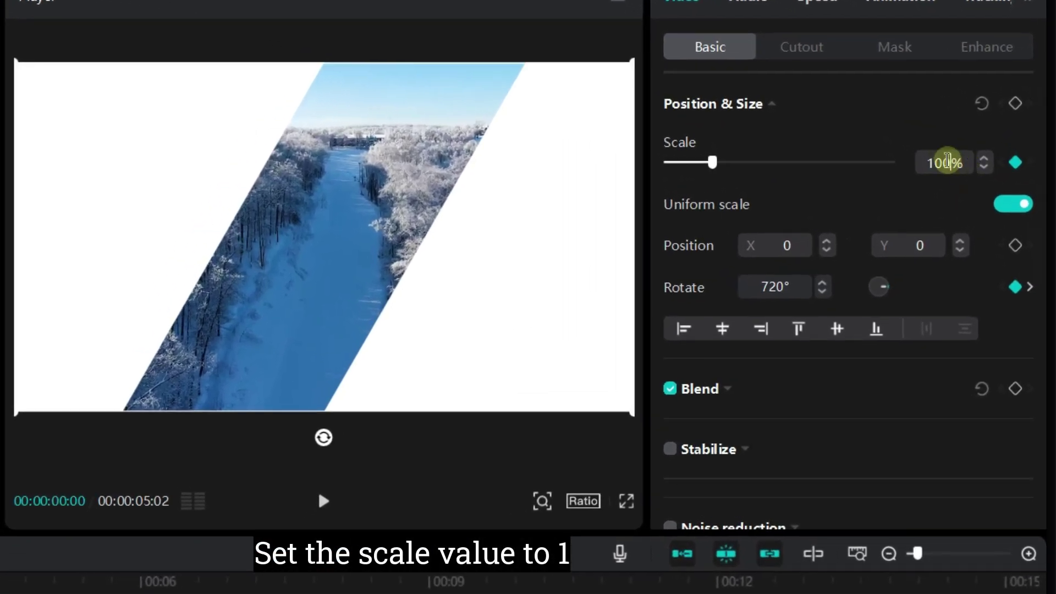
text(1)
key(Return)
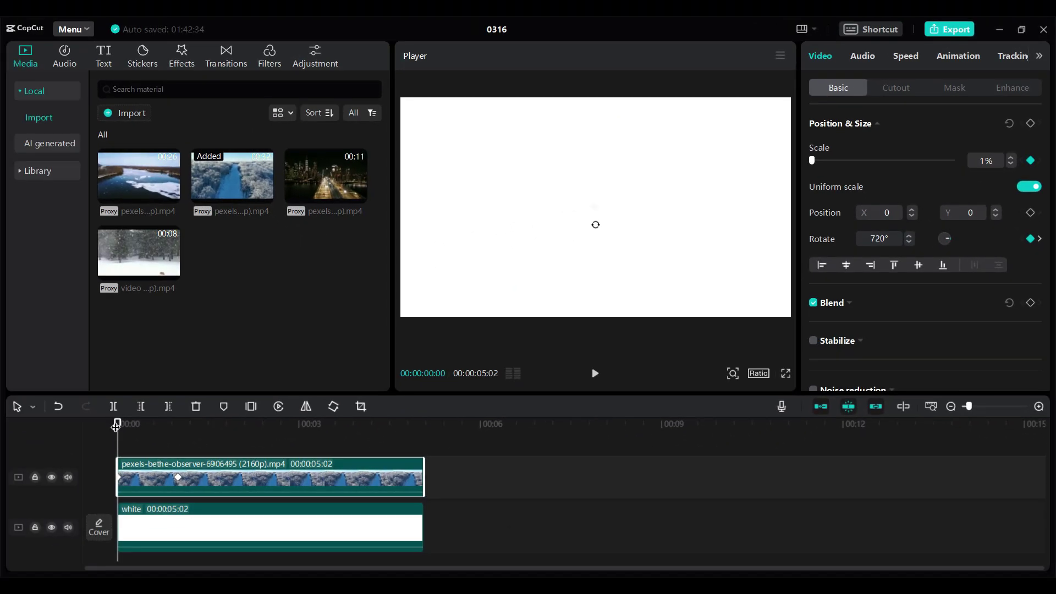
drag(116, 423, 188, 424)
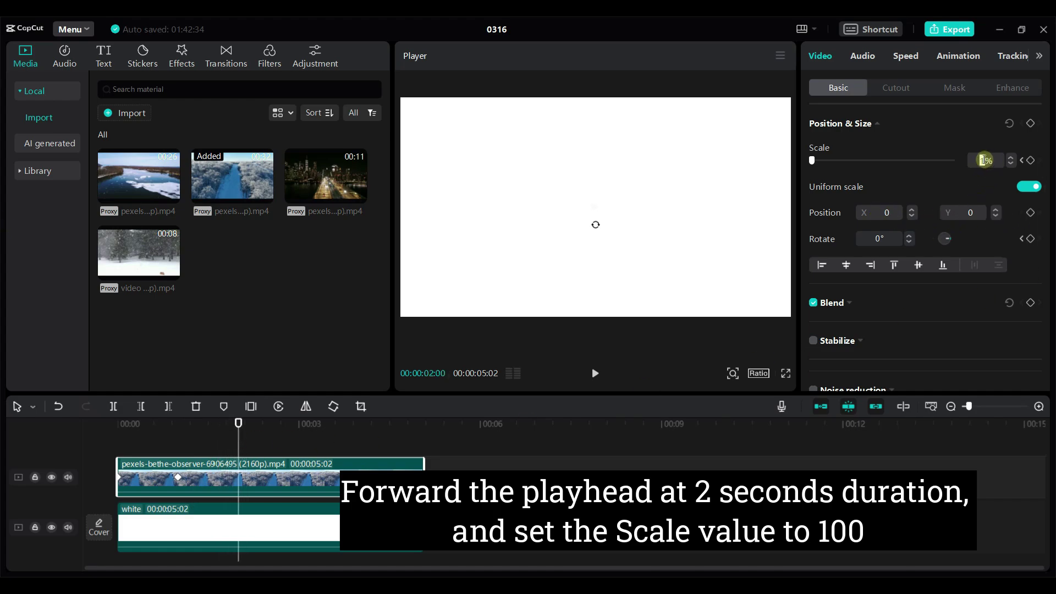
text(10)
key(Return)
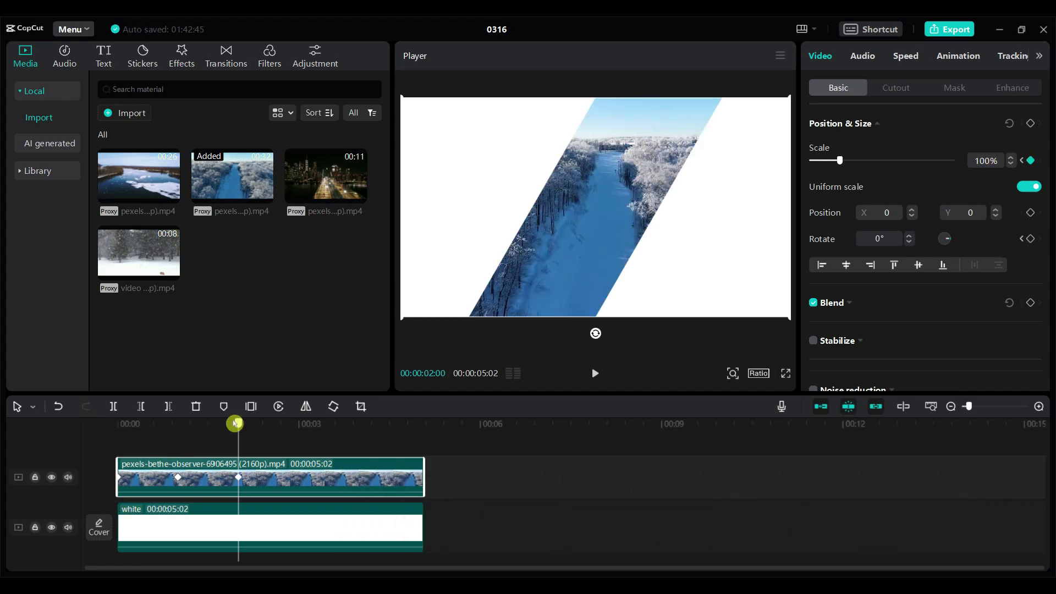
drag(238, 423, 116, 416)
click(596, 375)
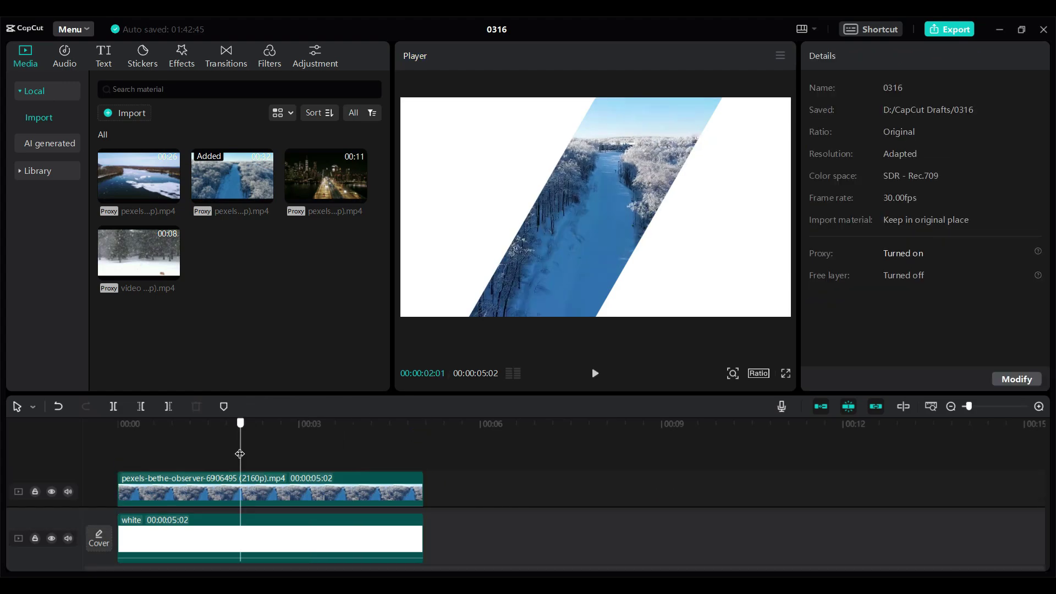
Step: Add the icy river clip on a new top track and trim it to the 5:02 background length
drag(123, 178, 119, 451)
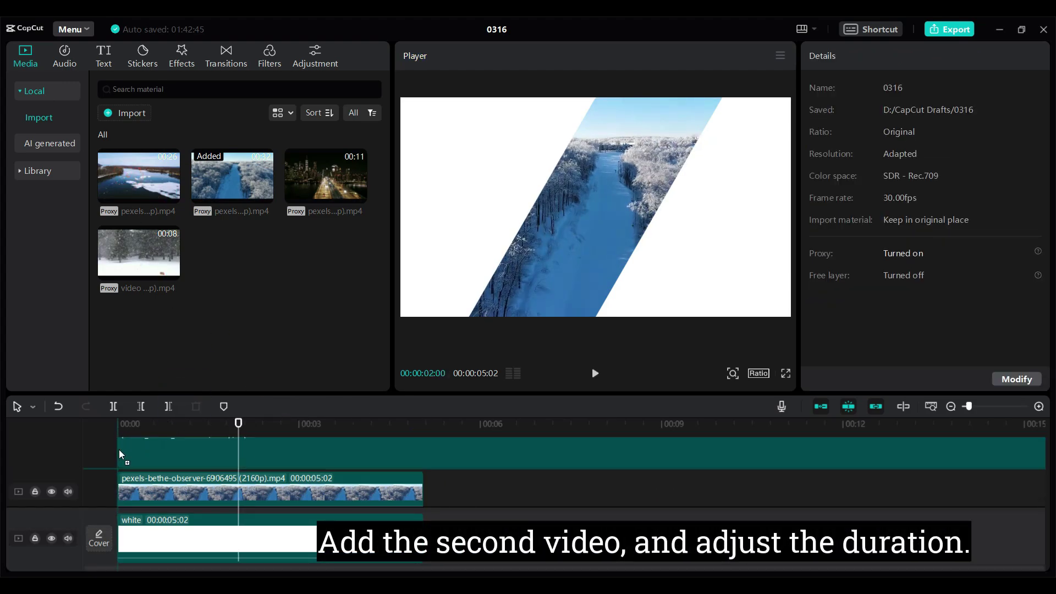
drag(239, 426, 464, 425)
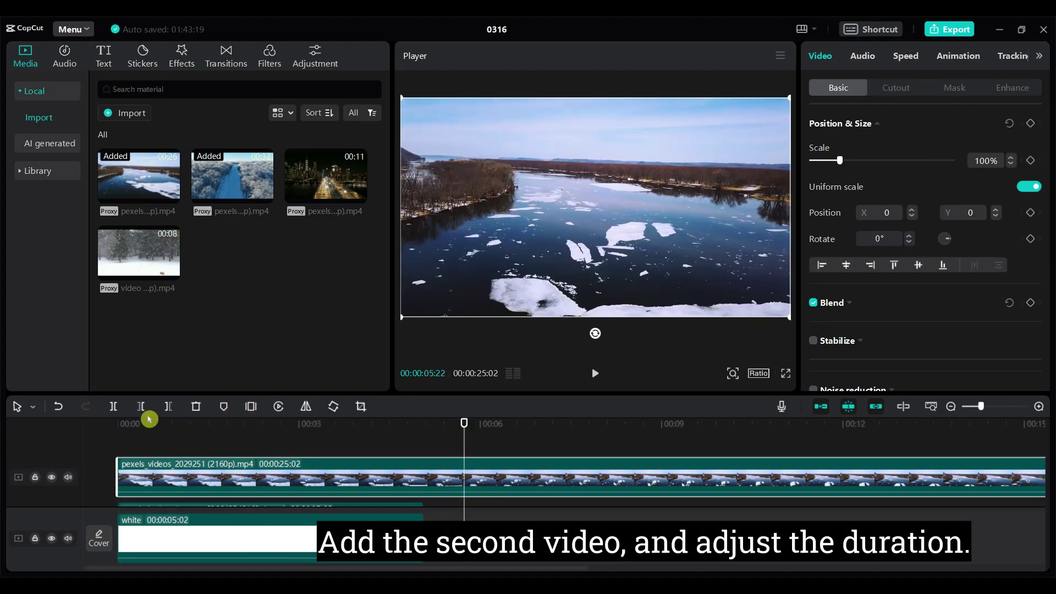
click(113, 406)
click(531, 474)
key(Delete)
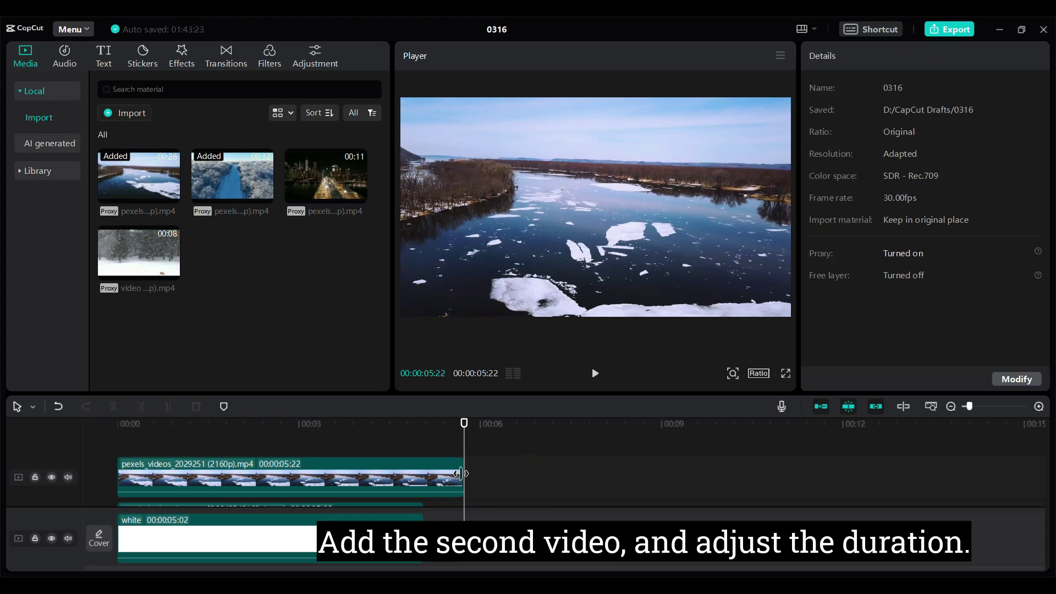
drag(461, 472, 424, 472)
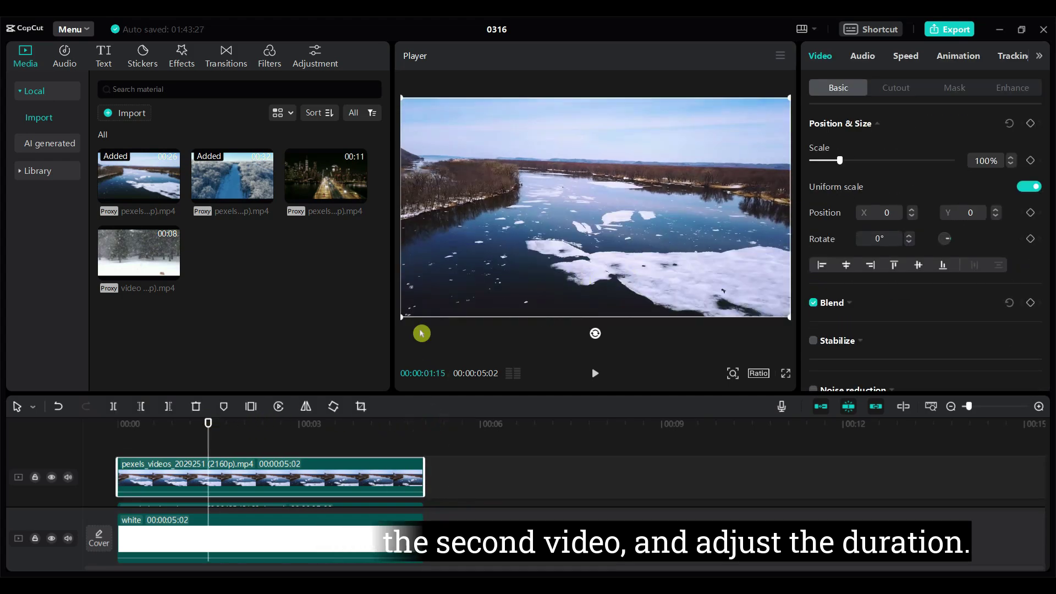
drag(208, 423, 117, 423)
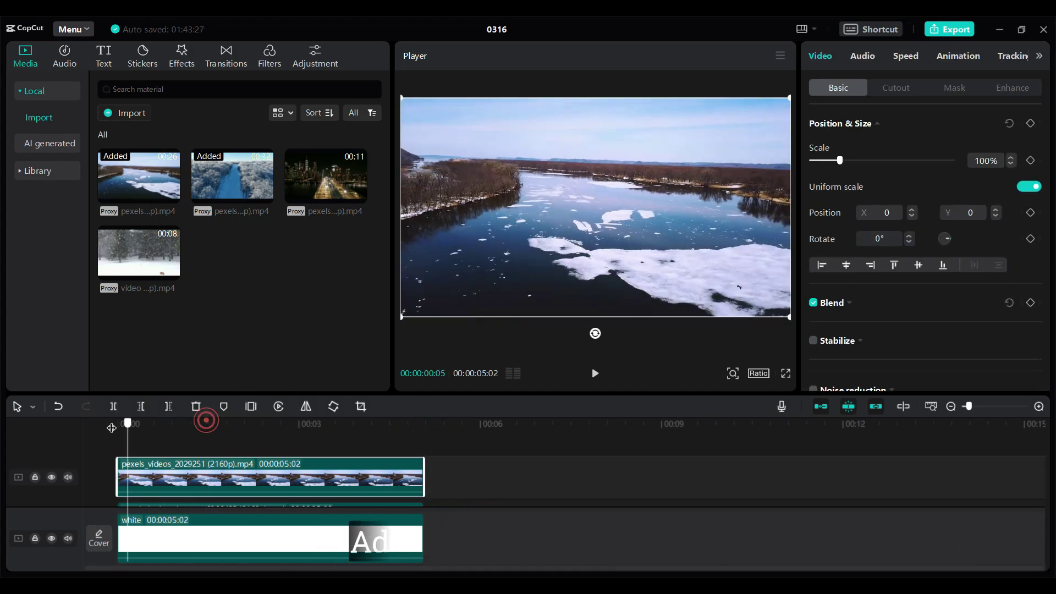
Step: Give the river clip a Mirror mask tilted to -60° and shift it toward the left side
click(554, 206)
click(954, 88)
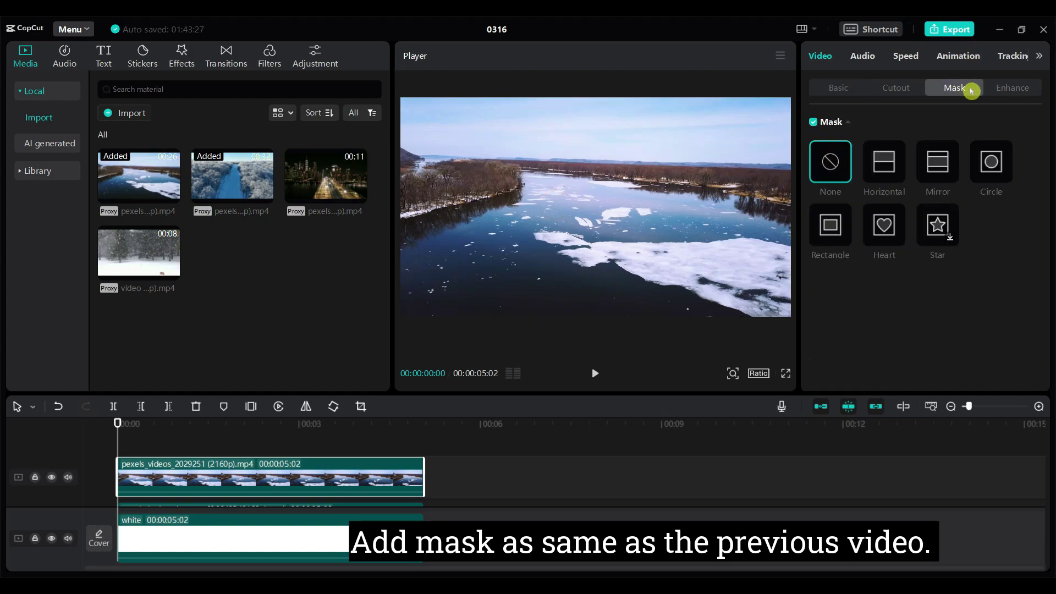
click(942, 171)
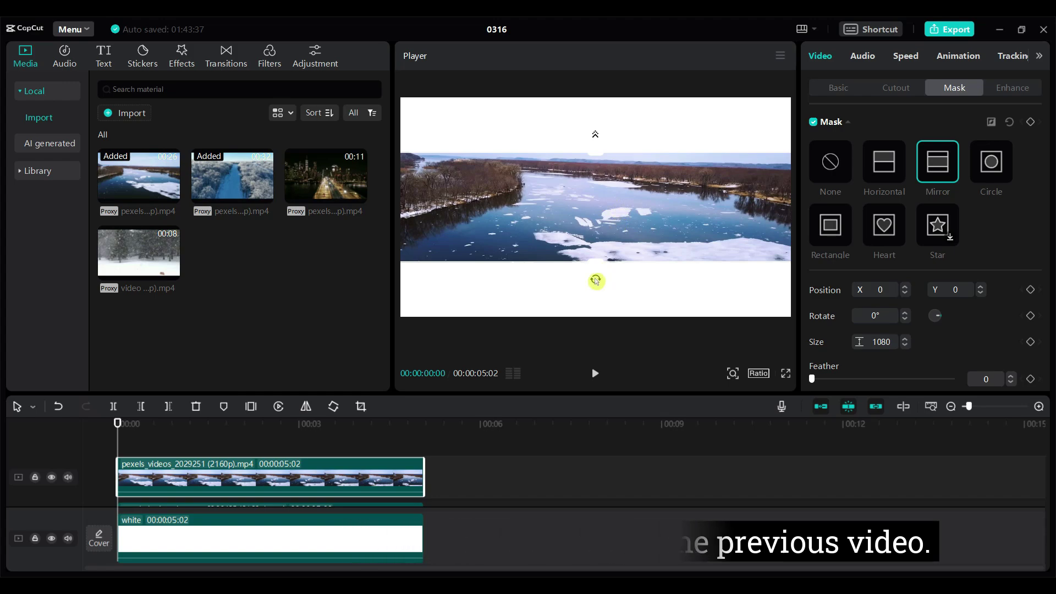
drag(117, 426, 239, 424)
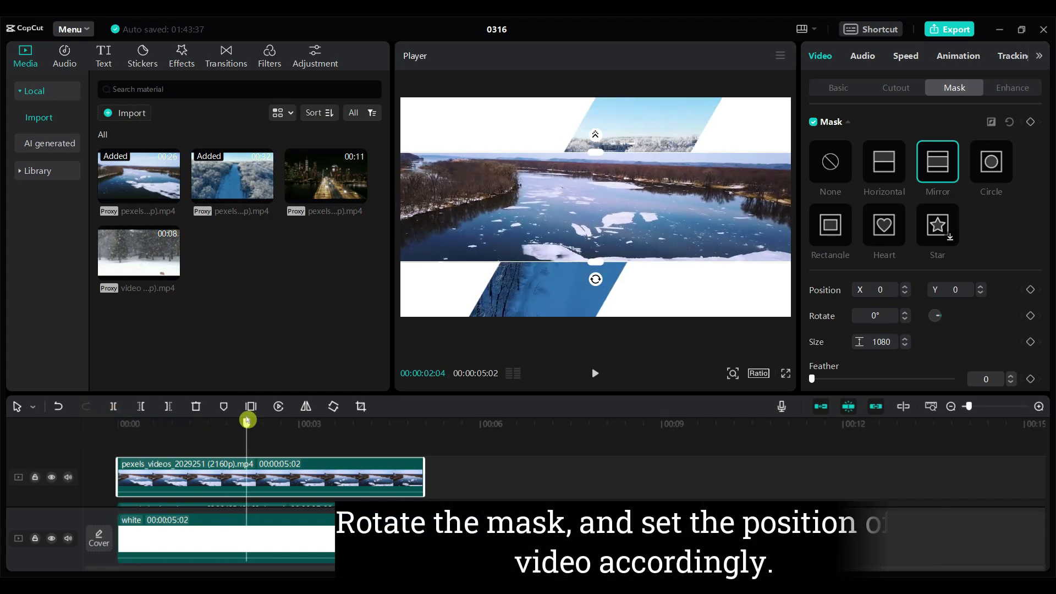
drag(596, 280, 666, 250)
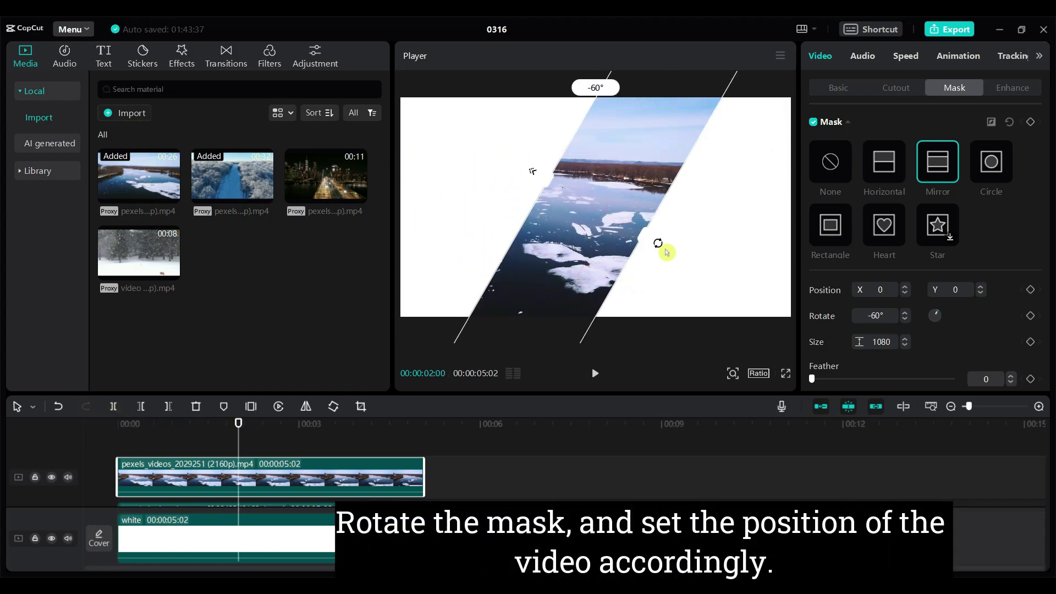
mouse_move(532, 224)
mouse_down()
mouse_move(505, 190)
mouse_move(542, 207)
mouse_up()
Step: Lock the white background track and the forest clip's track
key(Home)
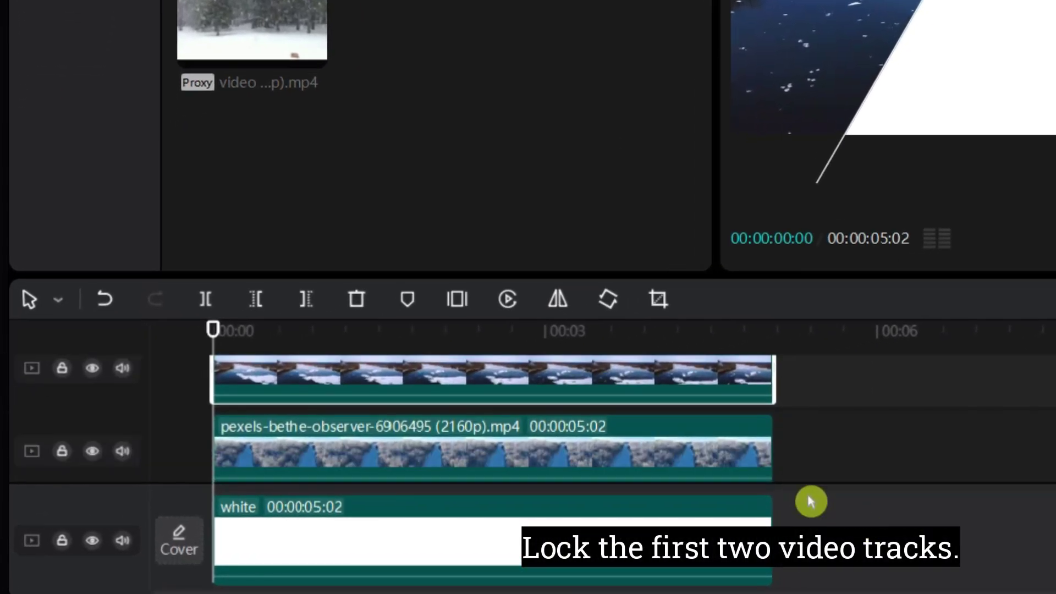
click(62, 540)
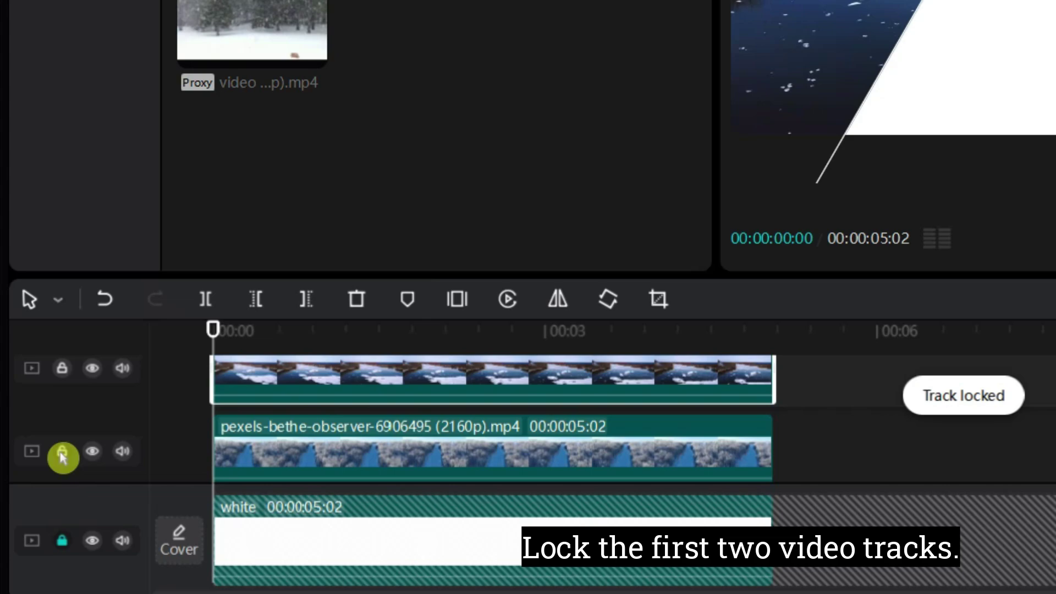
click(62, 452)
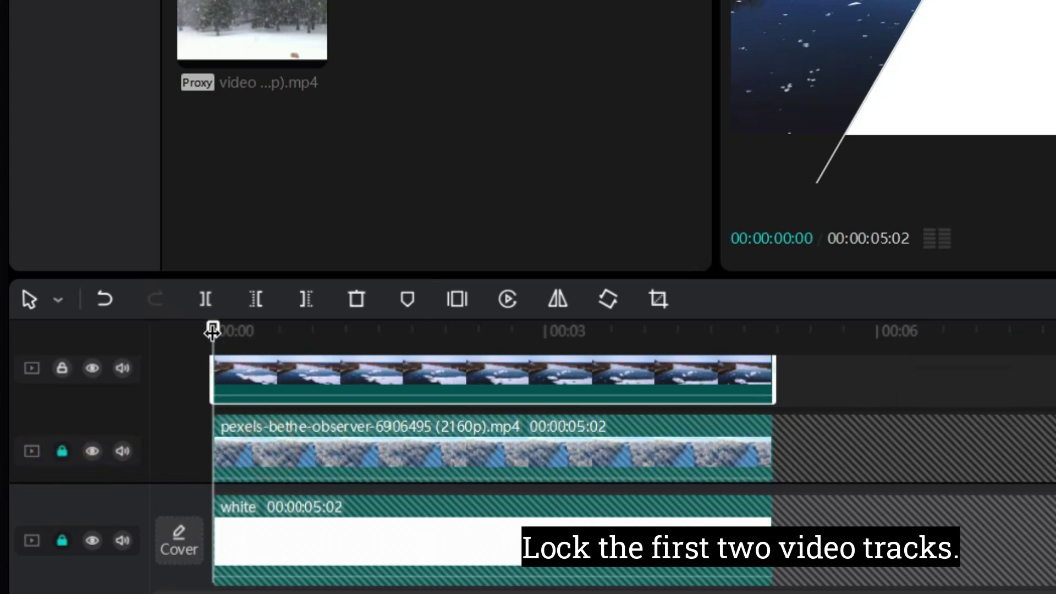
mouse_move(213, 331)
mouse_down()
mouse_move(236, 330)
mouse_move(179, 322)
mouse_up()
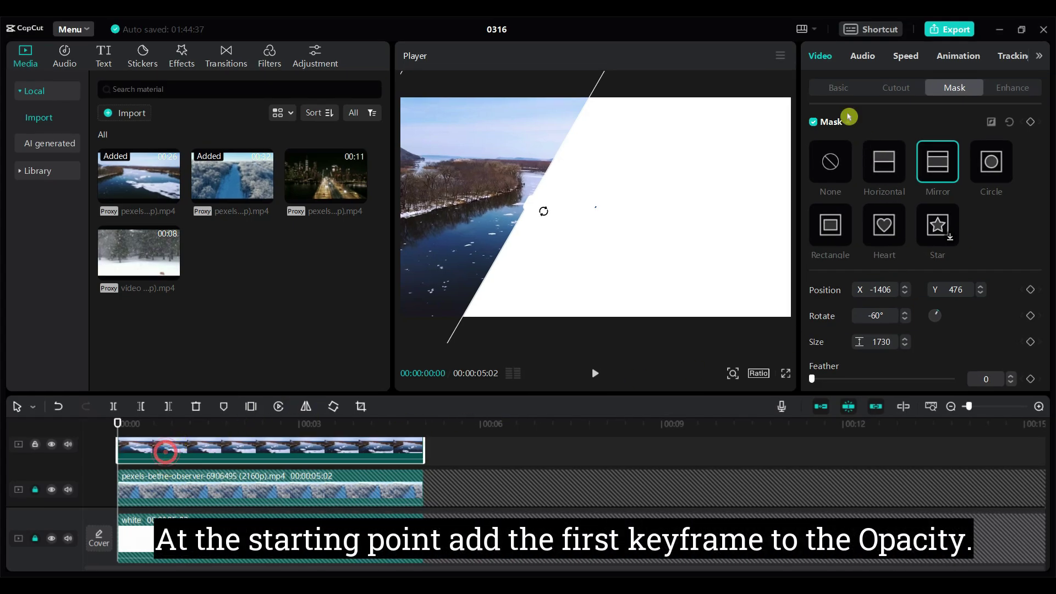
Step: Keyframe the river clip's Opacity under Blend from 0% at the start to 100% at two seconds
click(840, 87)
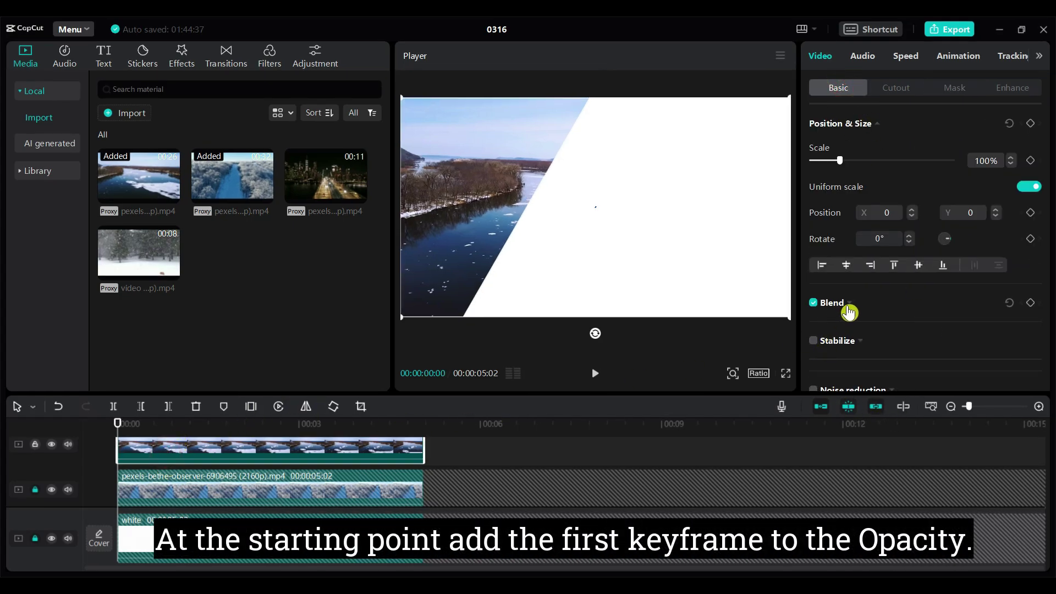
click(847, 305)
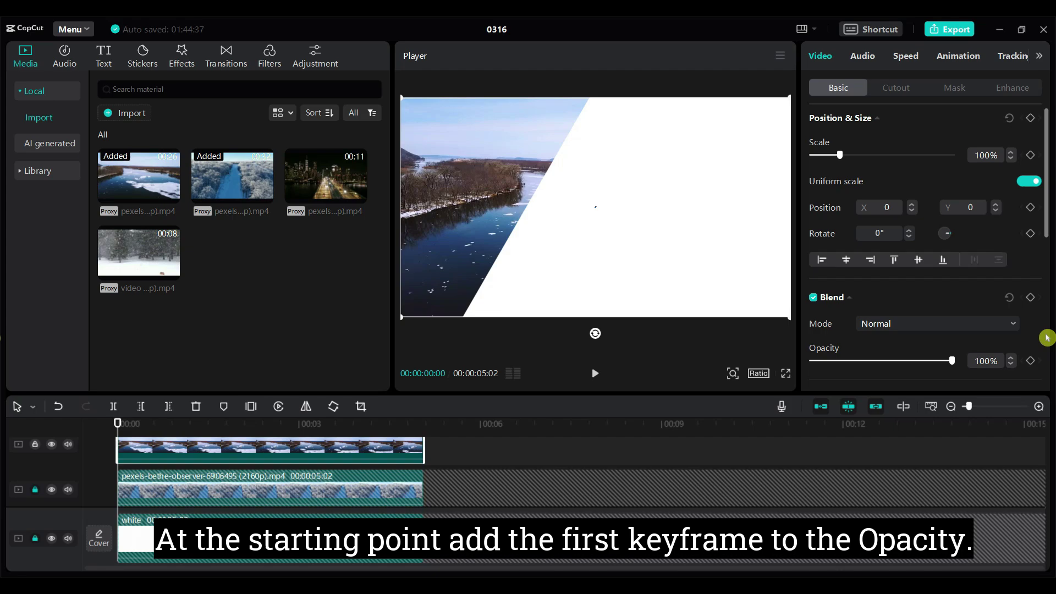
scroll(1030, 330, down, 1)
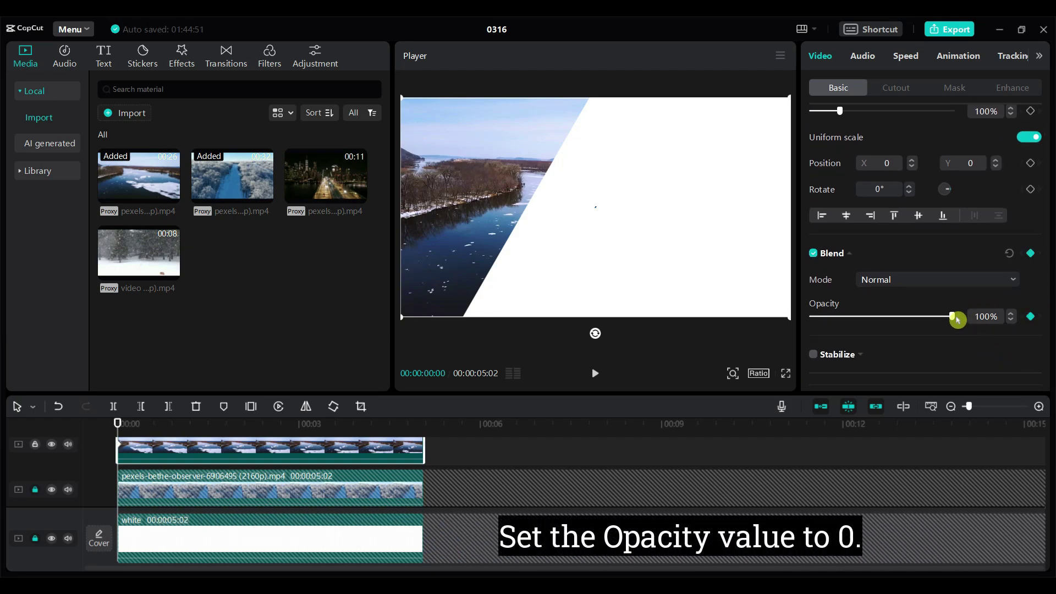
drag(815, 329, 782, 332)
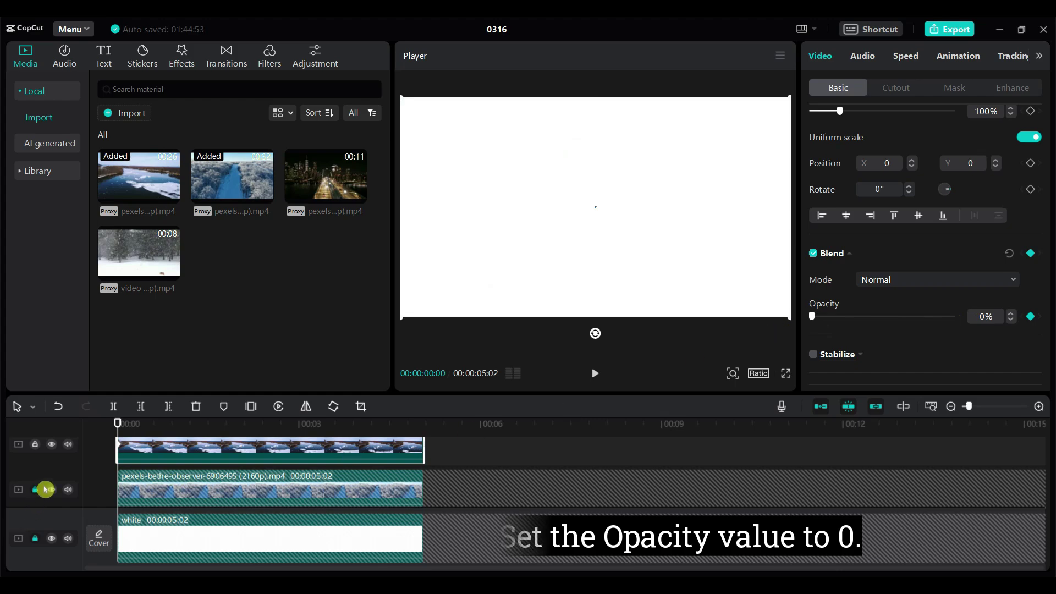
drag(117, 423, 240, 425)
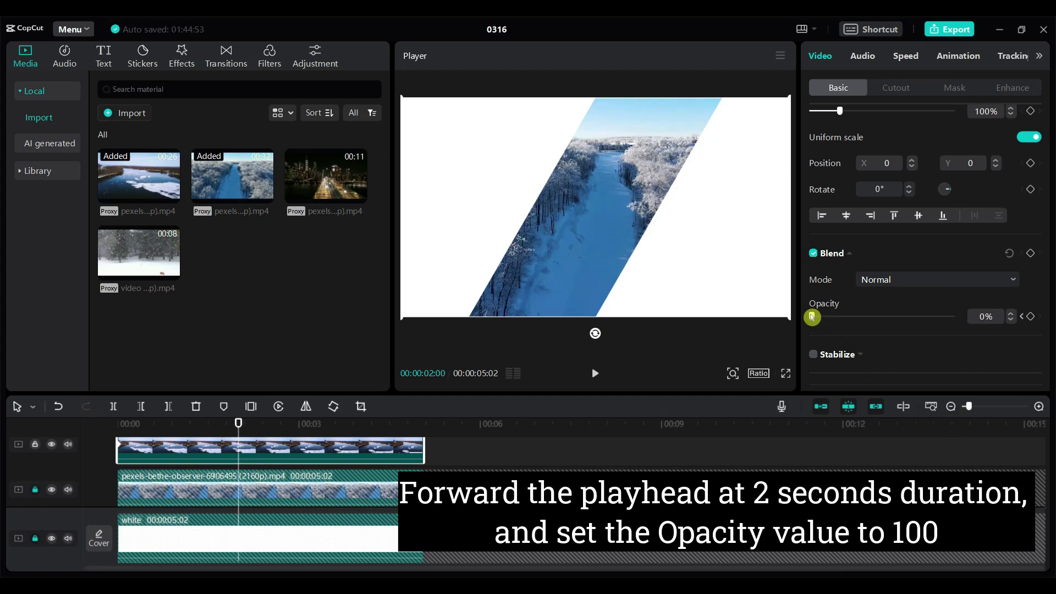
drag(812, 316, 963, 318)
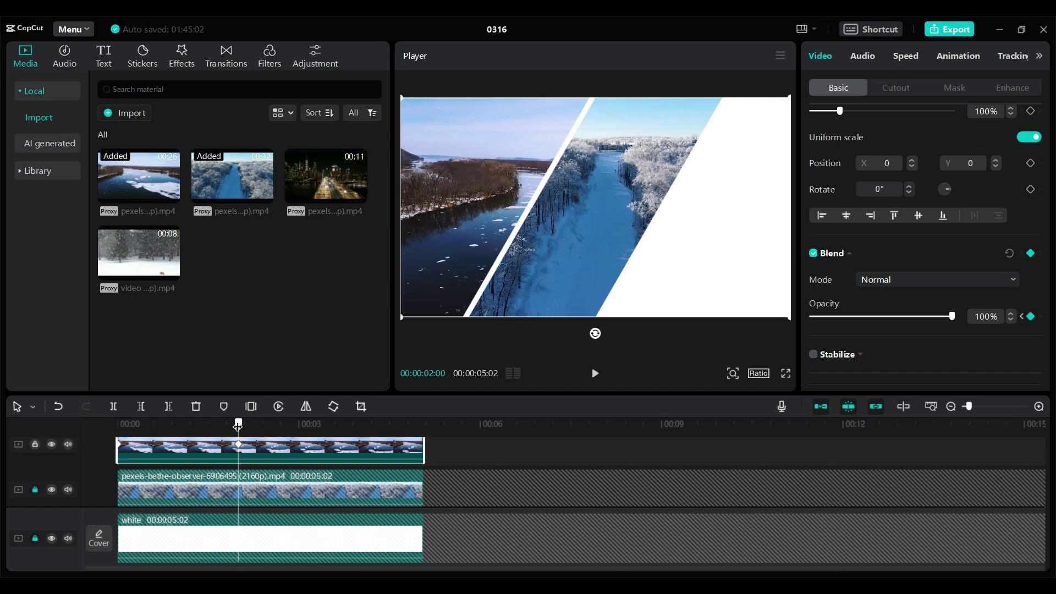
drag(238, 424, 36, 421)
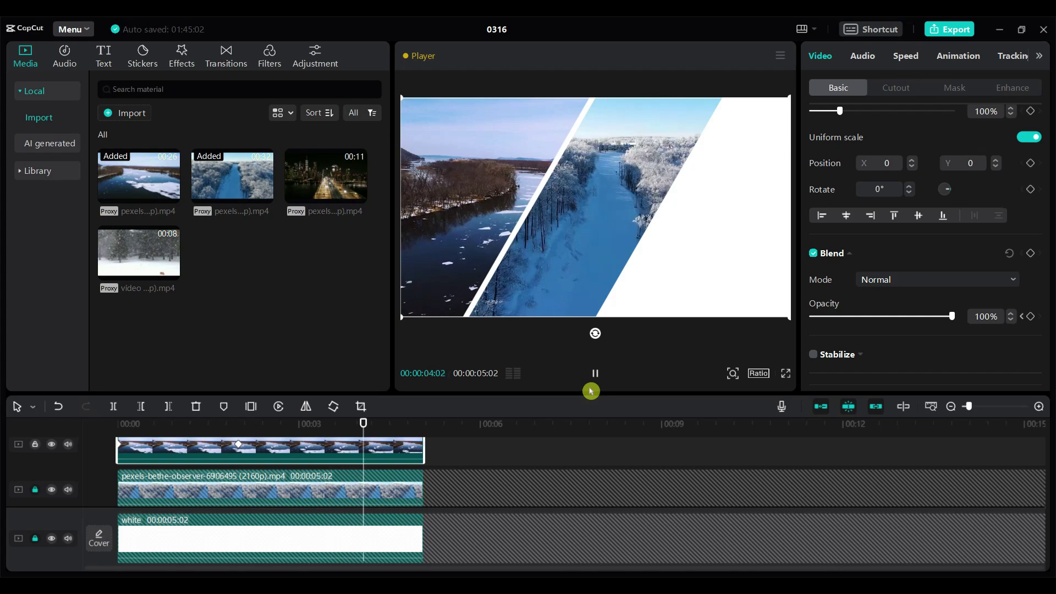
scroll(591, 499, up, 1)
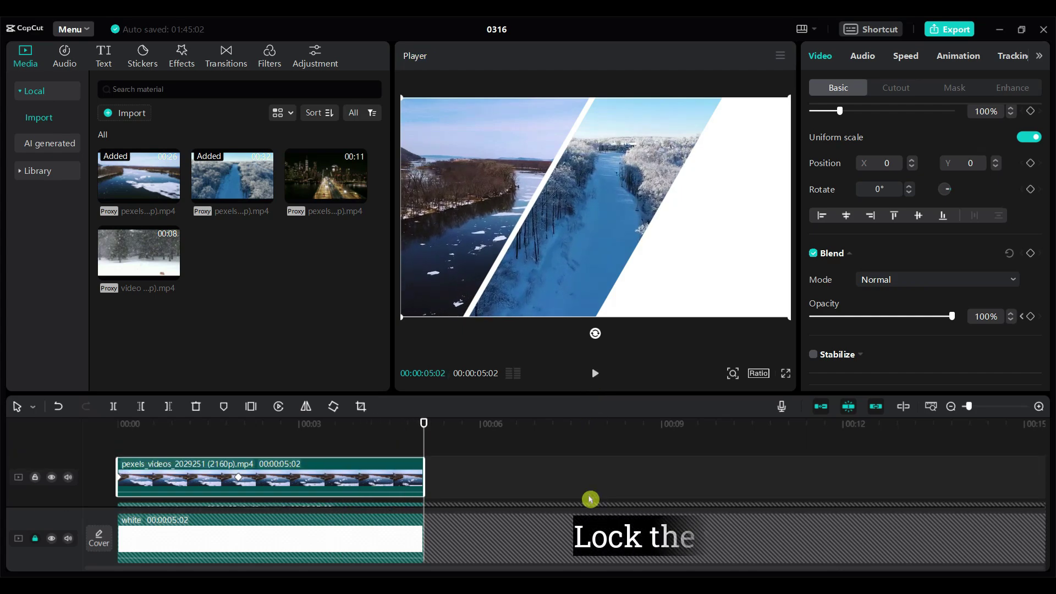
Step: Lock the river track and add the night city clip on top, trimmed to end at 00:05:02
click(34, 478)
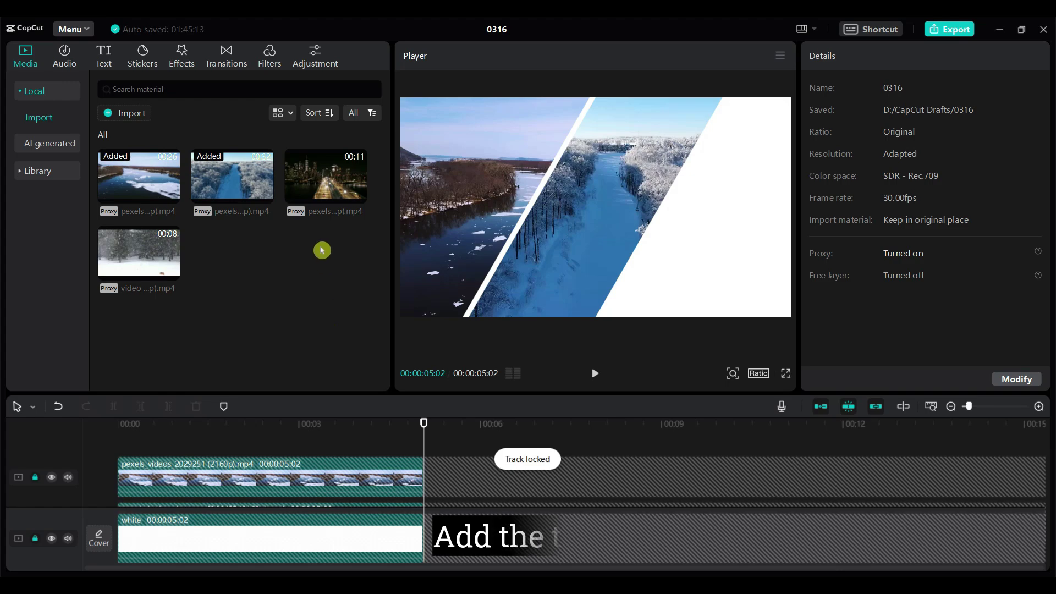
mouse_move(314, 169)
mouse_down()
mouse_move(170, 438)
mouse_move(121, 448)
mouse_up()
drag(776, 480, 424, 477)
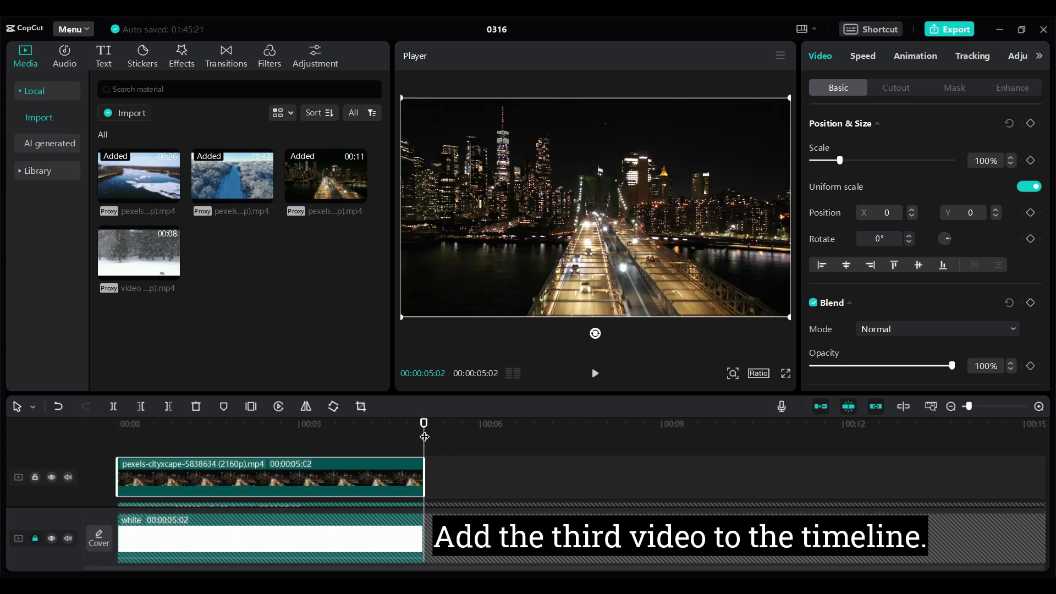
drag(157, 420, 155, 420)
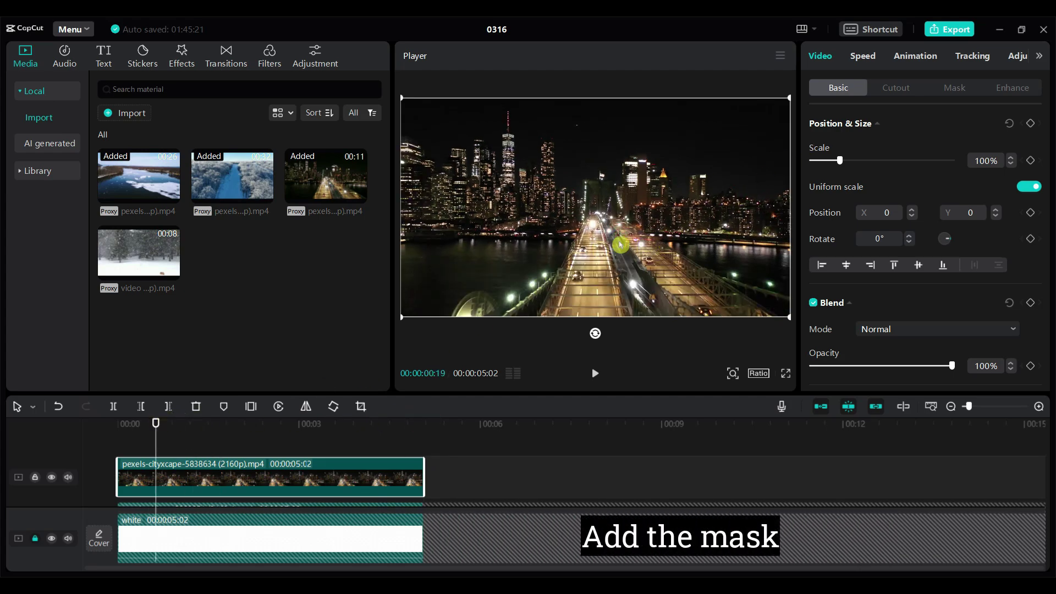
Step: Give the city clip a 120° Mirror mask, widened and shifted into a diagonal band on the right edge
click(955, 88)
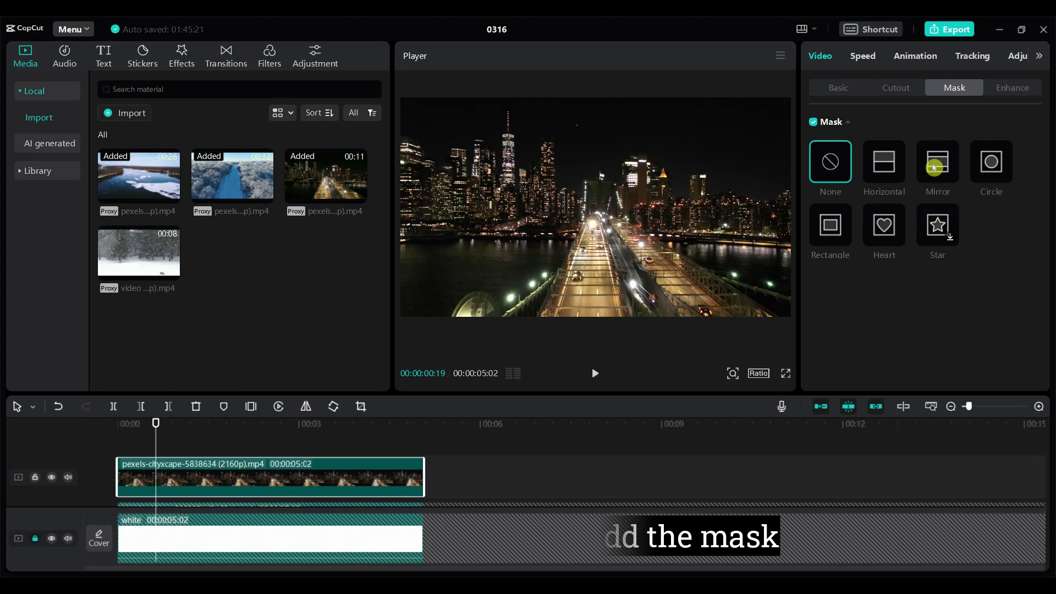
click(933, 168)
drag(597, 295, 534, 175)
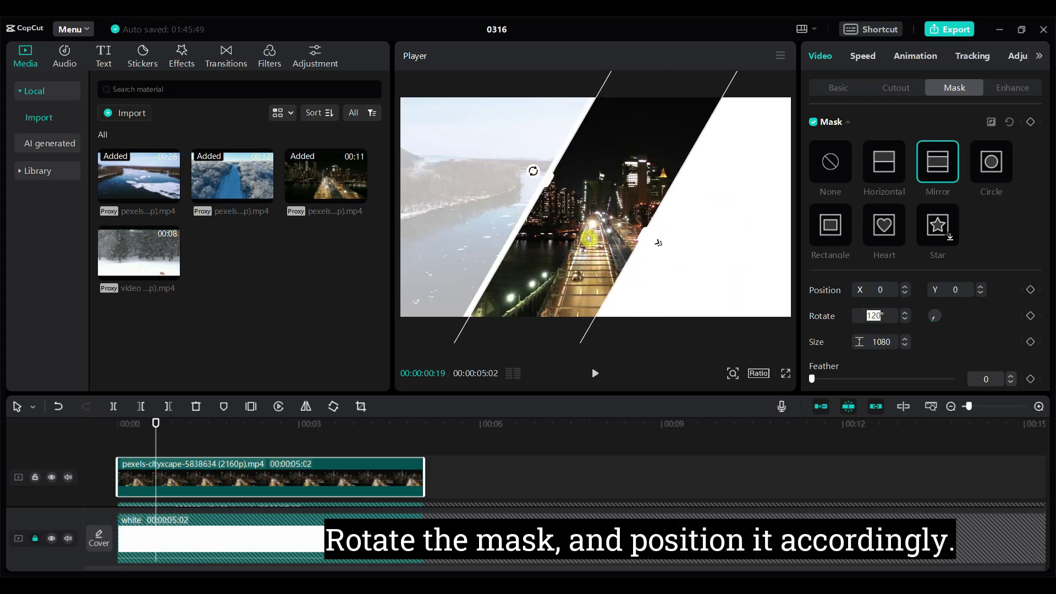
drag(588, 238, 703, 268)
drag(155, 423, 248, 438)
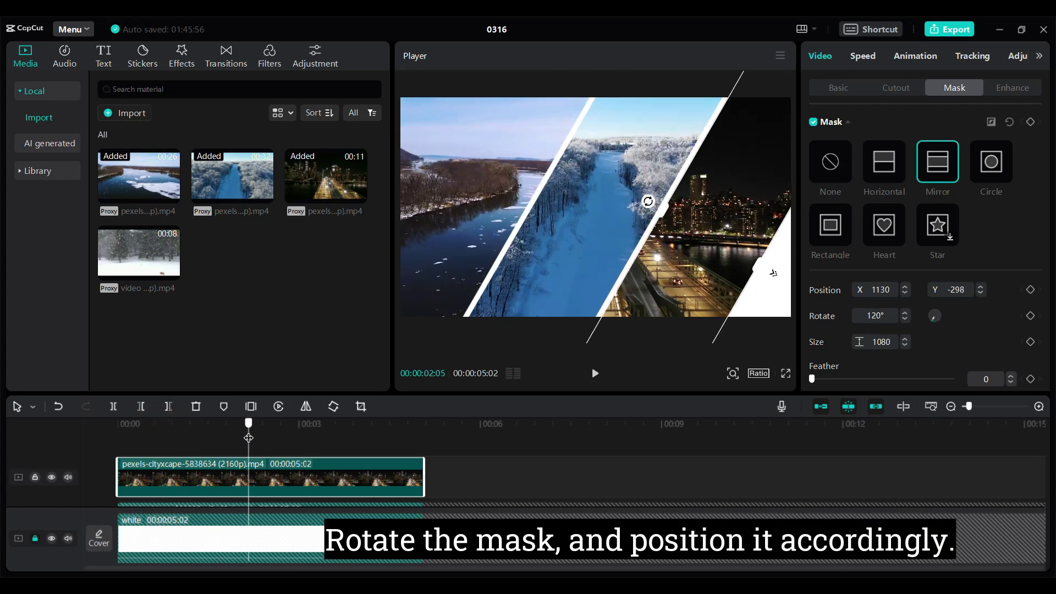
drag(773, 272, 664, 215)
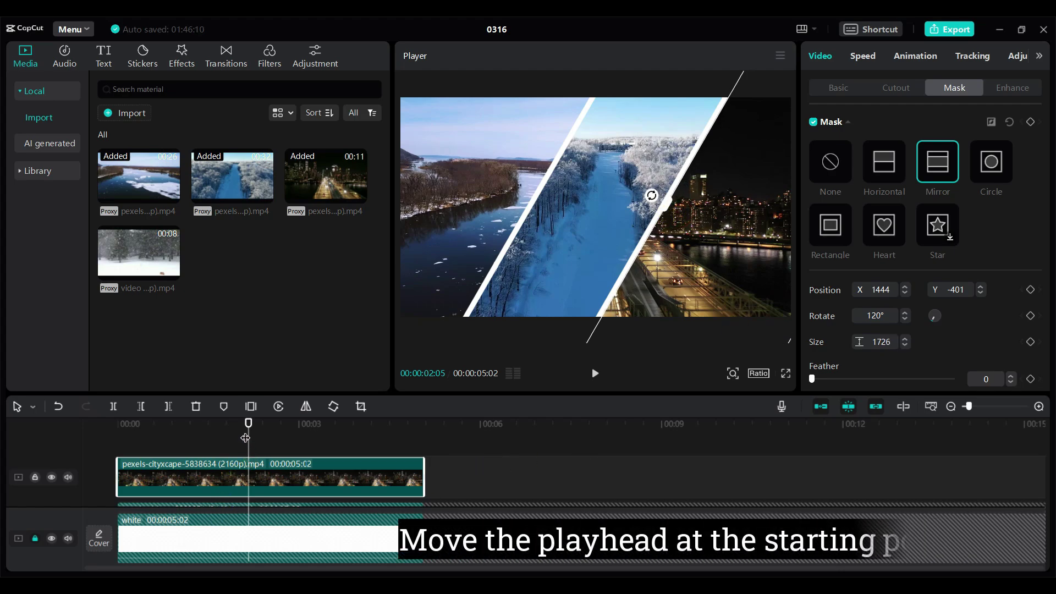
drag(169, 413, 103, 415)
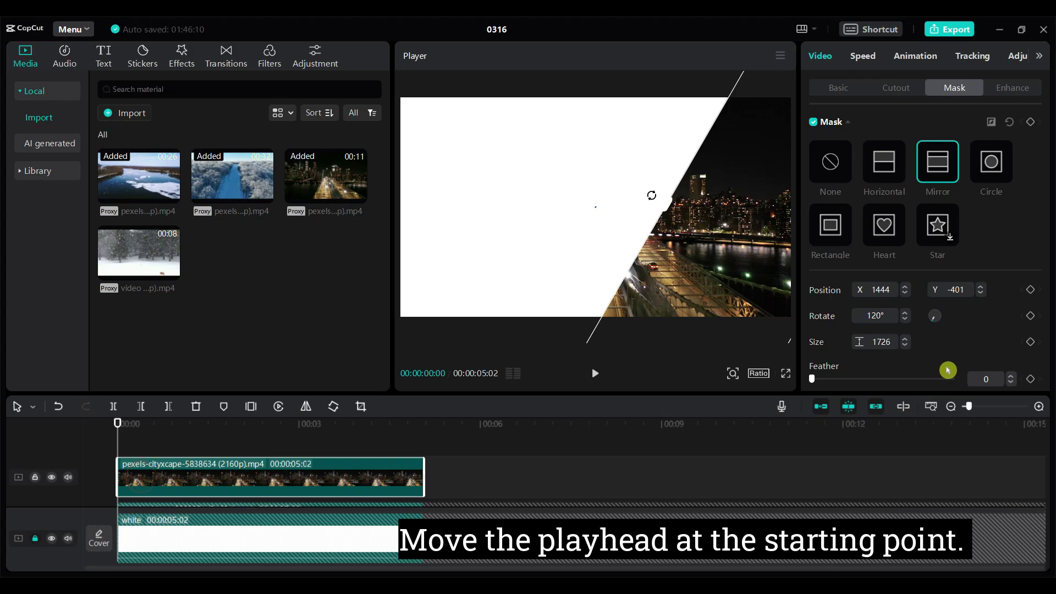
Step: Keyframe the night city clip's opacity from 0% at the start to 100% at two seconds
click(834, 88)
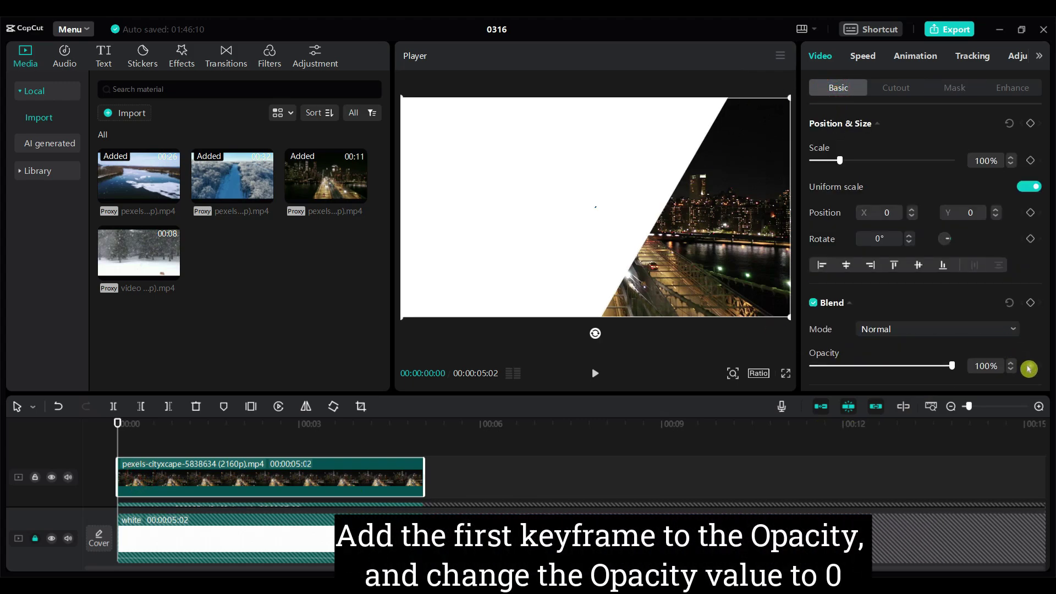
scroll(1015, 347, down, 2)
scroll(1021, 272, down, 3)
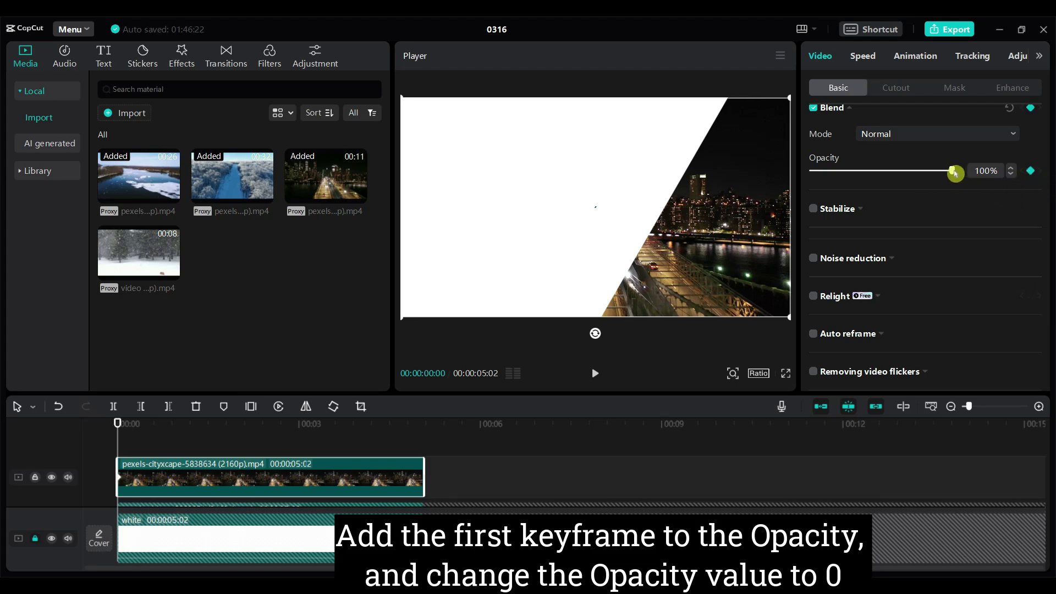
drag(954, 171, 811, 171)
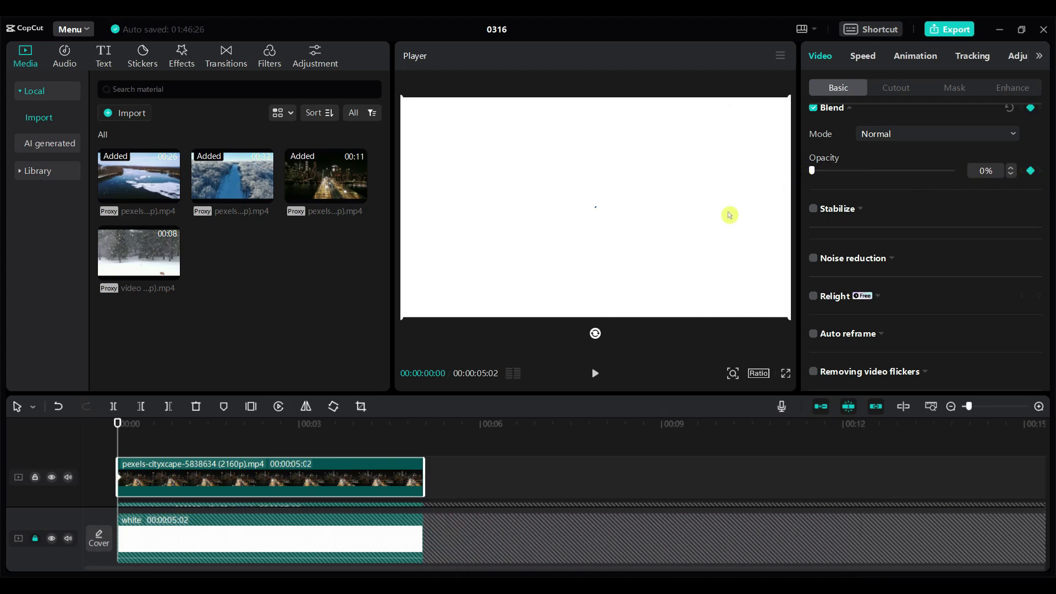
drag(117, 422, 242, 445)
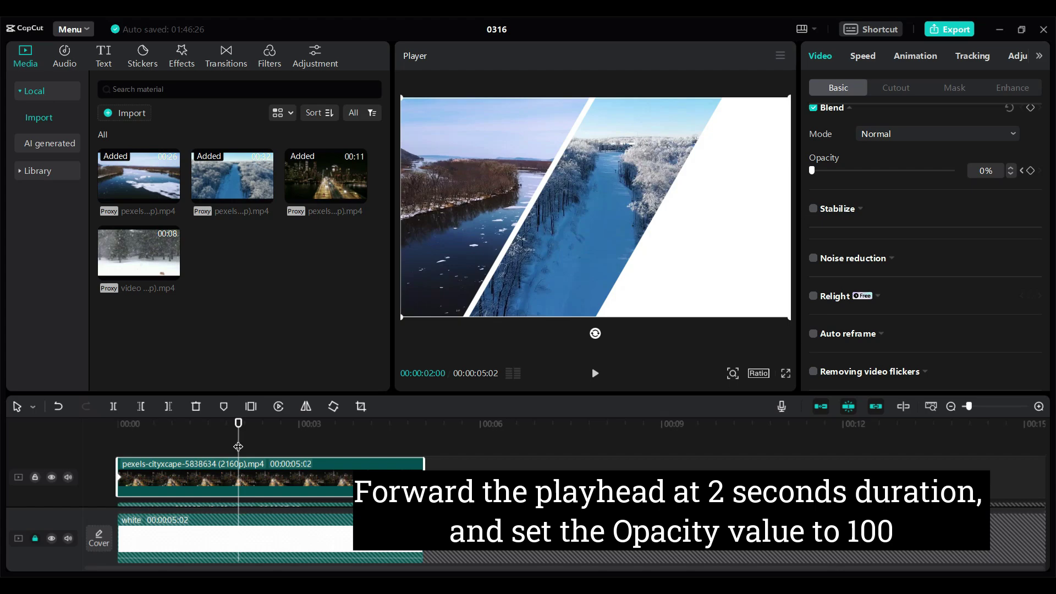
drag(813, 174, 971, 177)
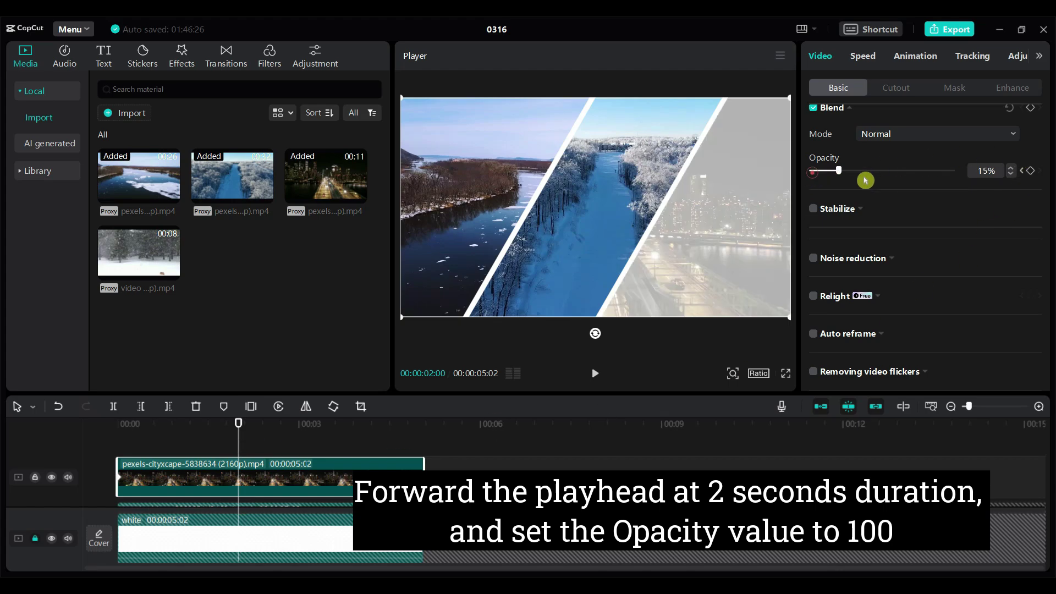